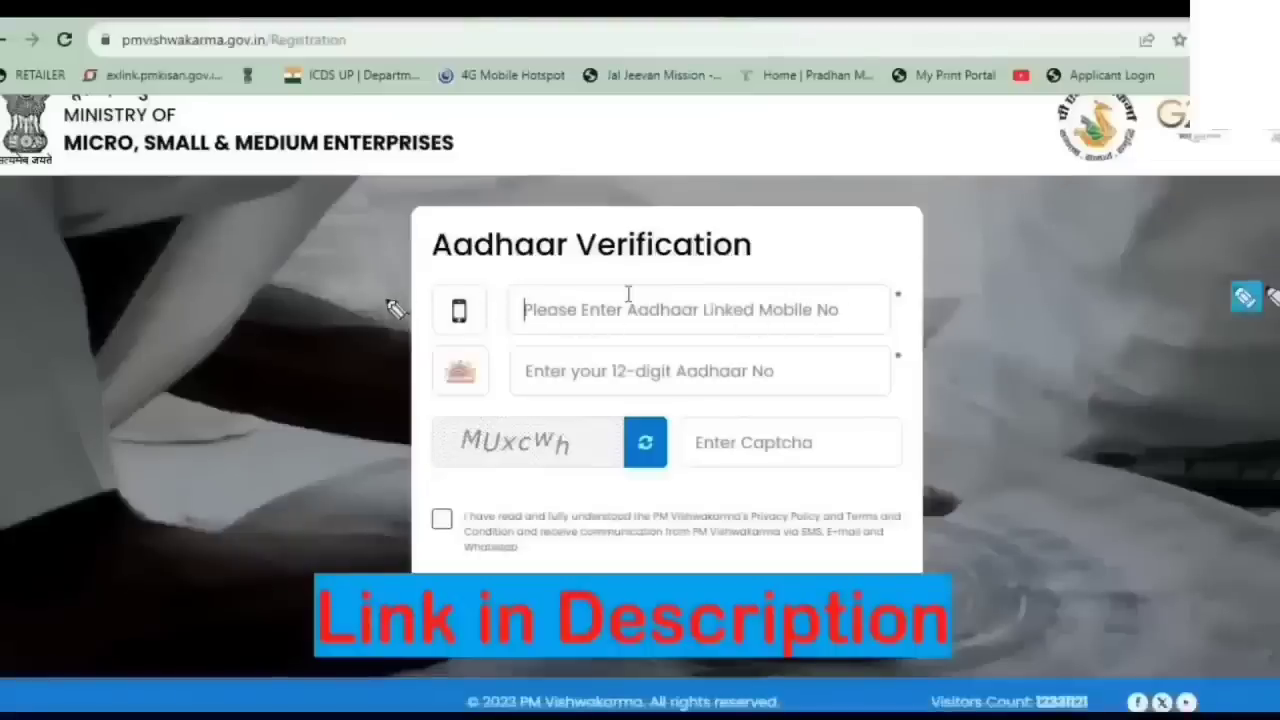
Mark the linked mobile number, 12-digit Aadhaar number and consent checkbox on the Aadhaar Verification form with the annotation pen.
mouse_move(414, 271)
left_mouse_down()
mouse_move(810, 276)
mouse_move(798, 232)
left_mouse_up()
mouse_move(440, 288)
left_mouse_down()
mouse_move(460, 337)
mouse_move(880, 340)
left_mouse_up()
left_click_drag(811, 280, 883, 358)
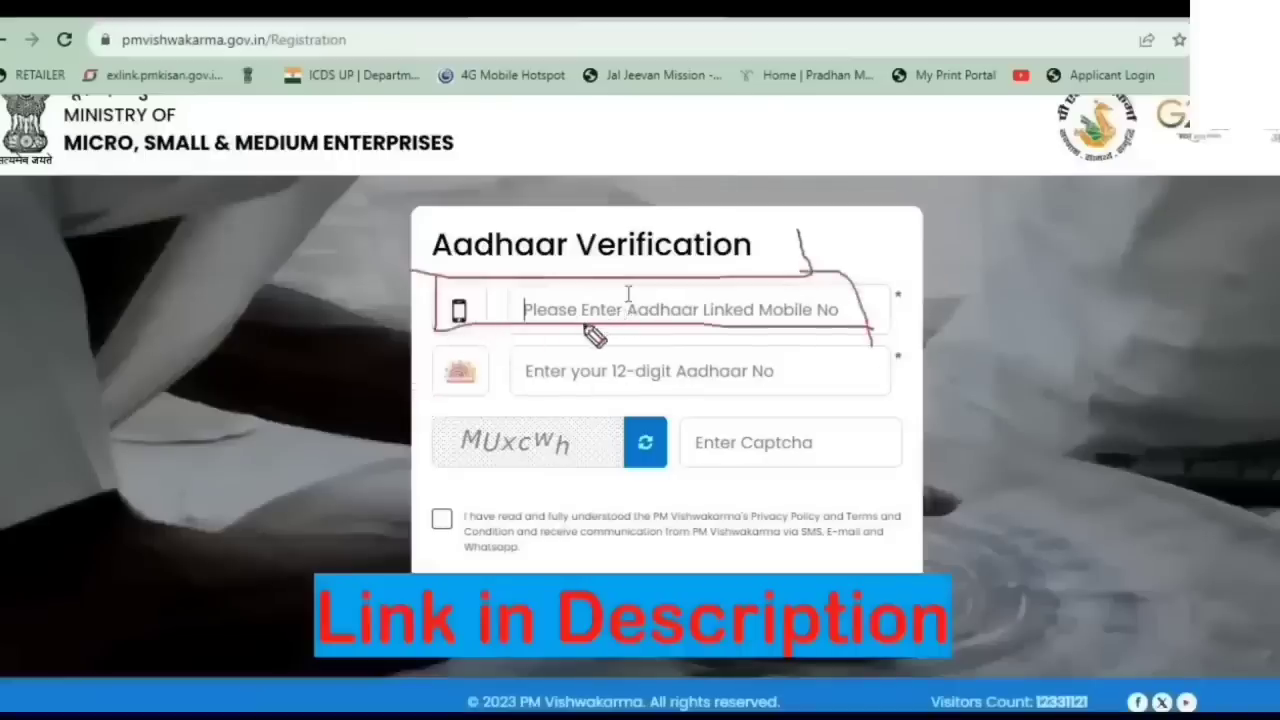
mouse_move(845, 362)
left_mouse_down()
mouse_move(866, 370)
mouse_move(944, 315)
left_mouse_up()
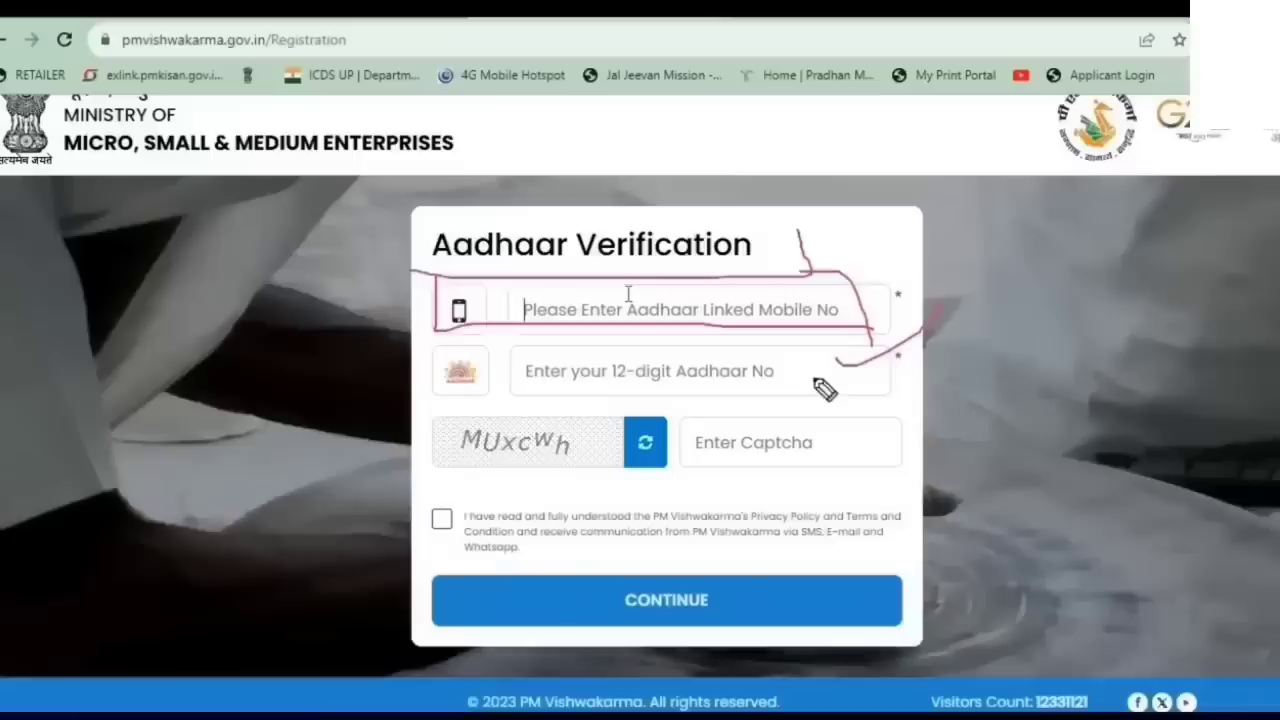
left_click_drag(815, 355, 1015, 302)
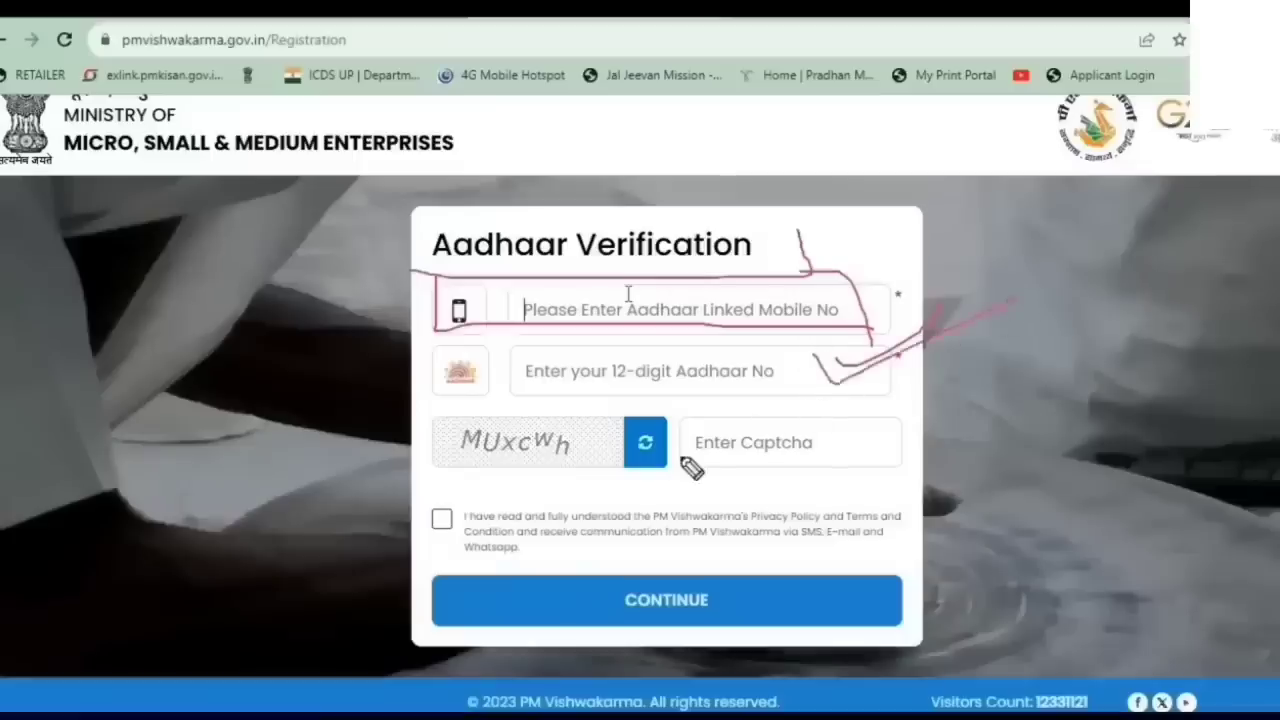
left_click_drag(441, 522, 484, 509)
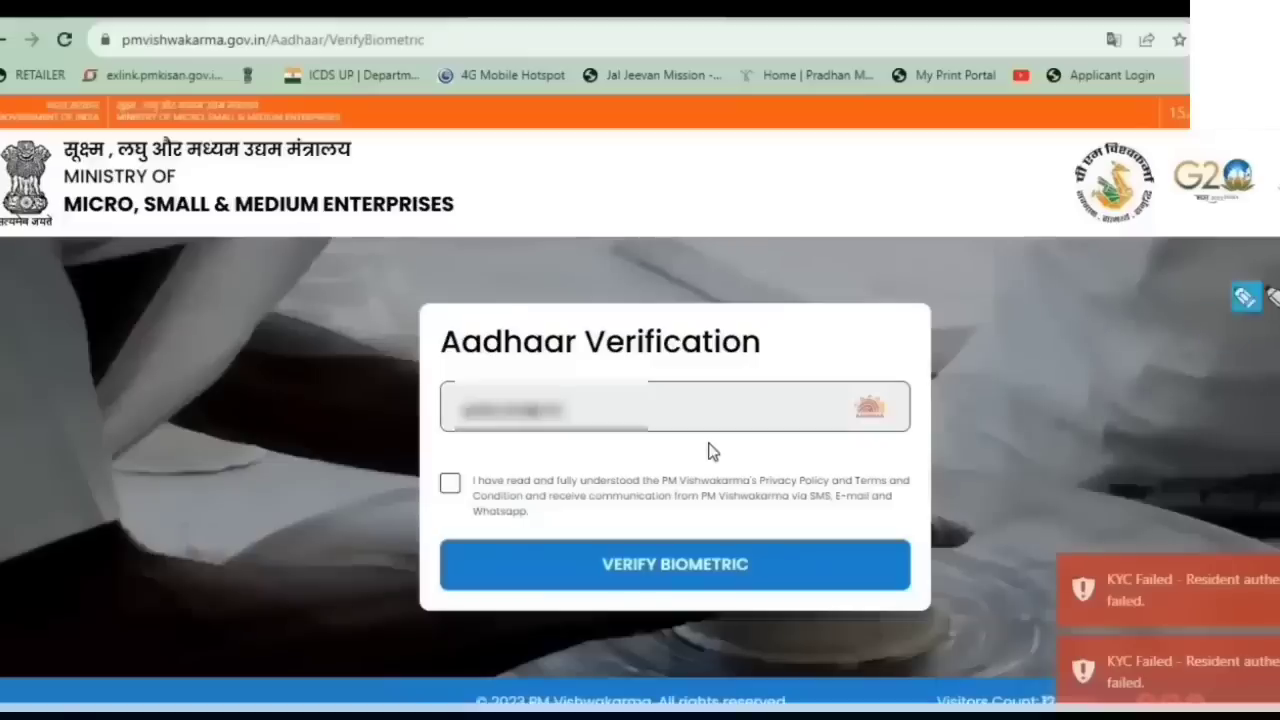
Mark the Aadhaar number field, consent statement and Verify Biometric option with the pink annotation pen, and clear the marks.
mouse_move(465, 387)
left_mouse_down()
mouse_move(690, 388)
mouse_move(500, 450)
left_mouse_up()
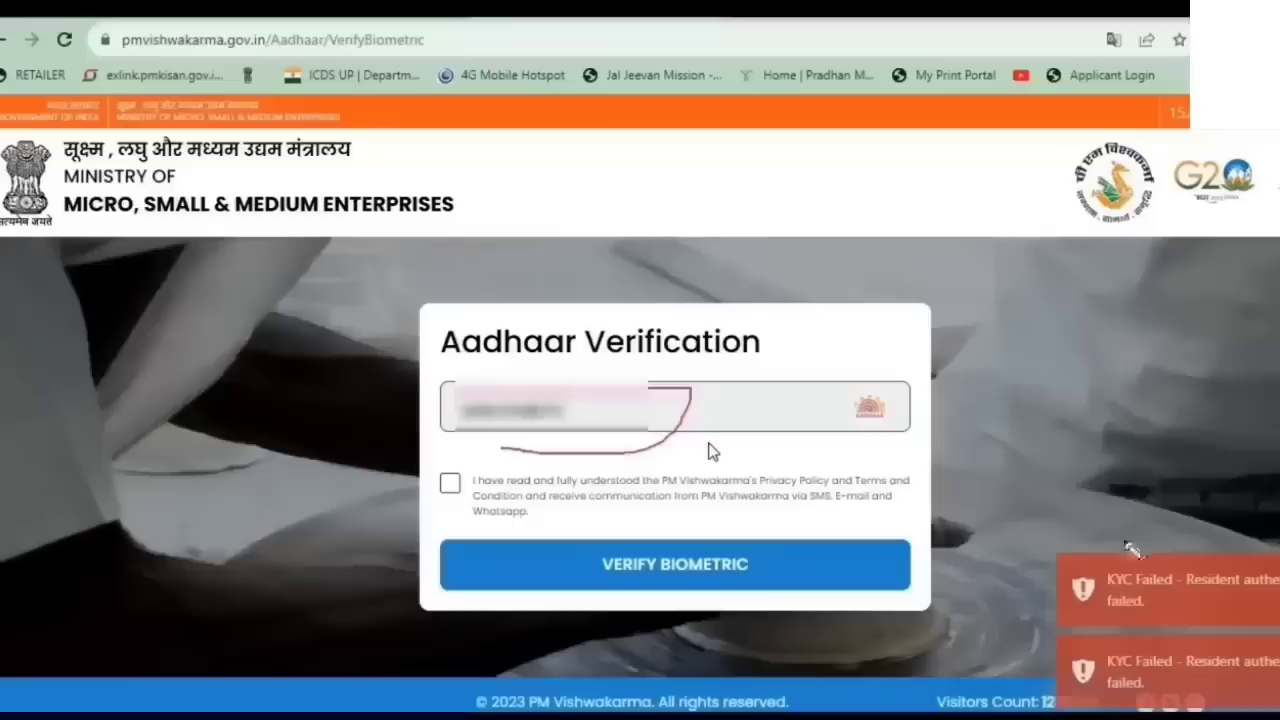
mouse_move(446, 503)
left_mouse_down()
mouse_move(697, 522)
mouse_move(443, 516)
mouse_move(385, 470)
mouse_move(782, 454)
left_mouse_up()
left_click_drag(549, 457, 450, 487)
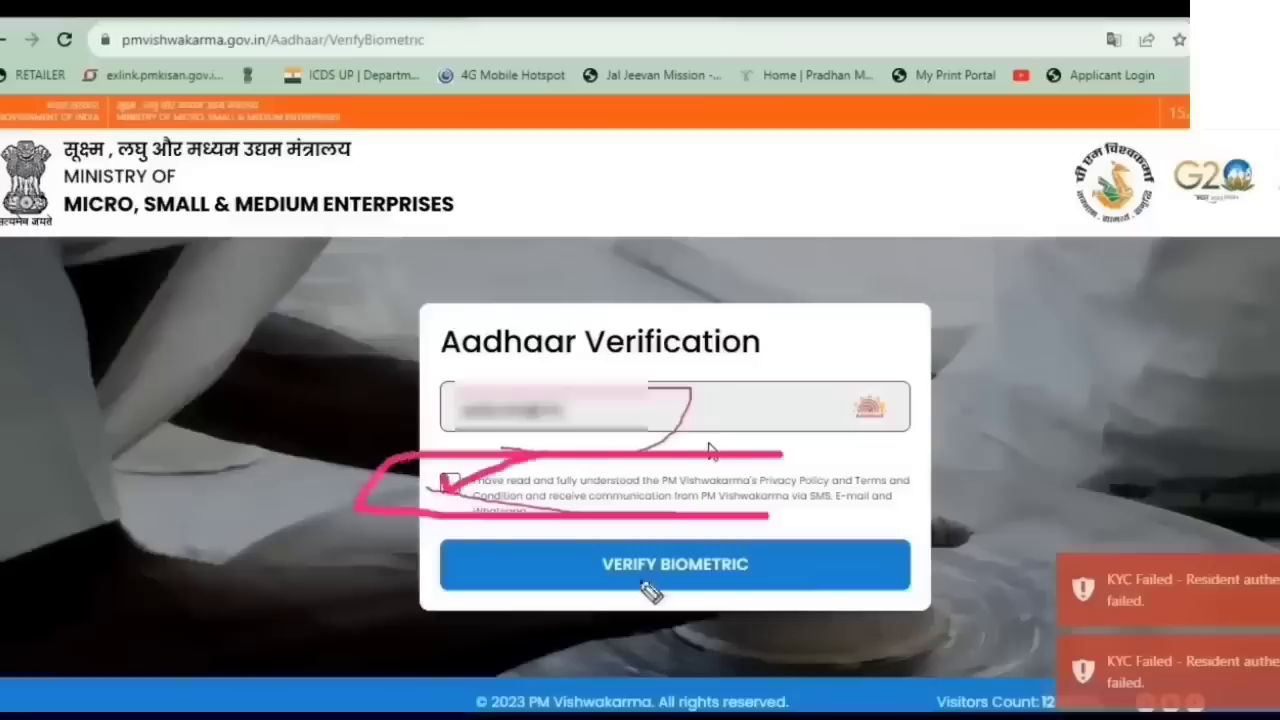
left_click_drag(630, 558, 785, 517)
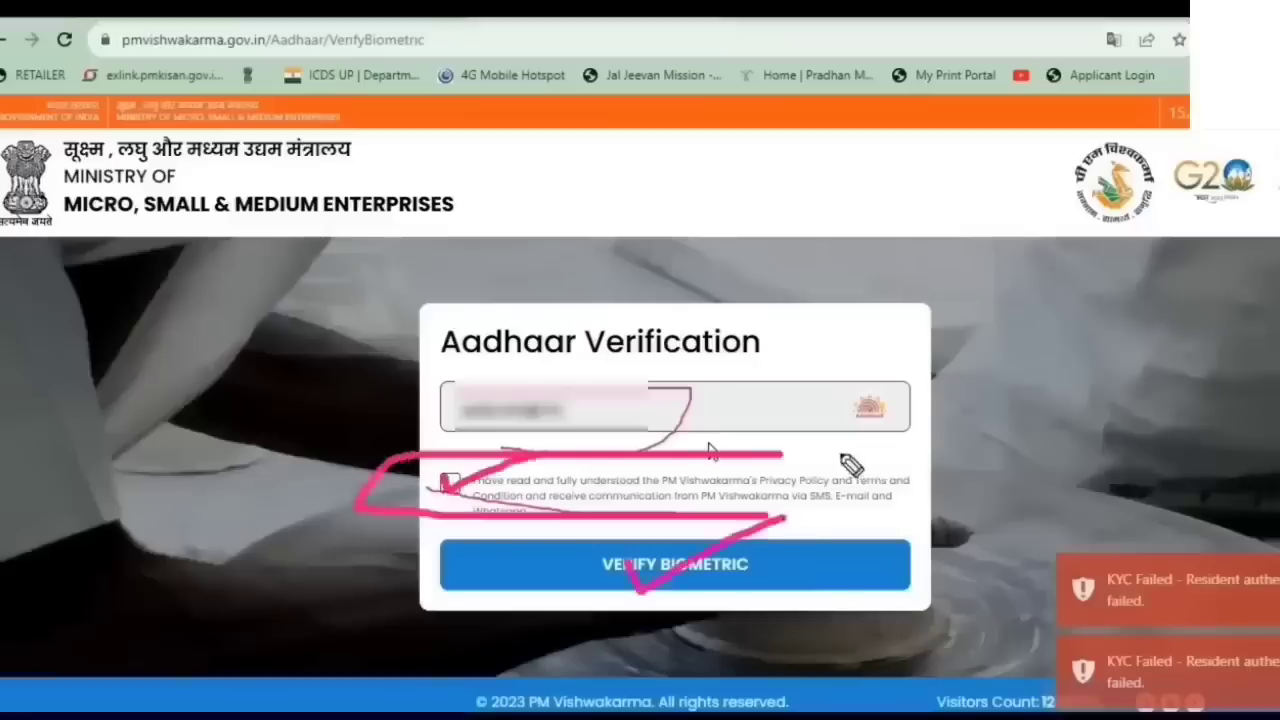
key("Escape")
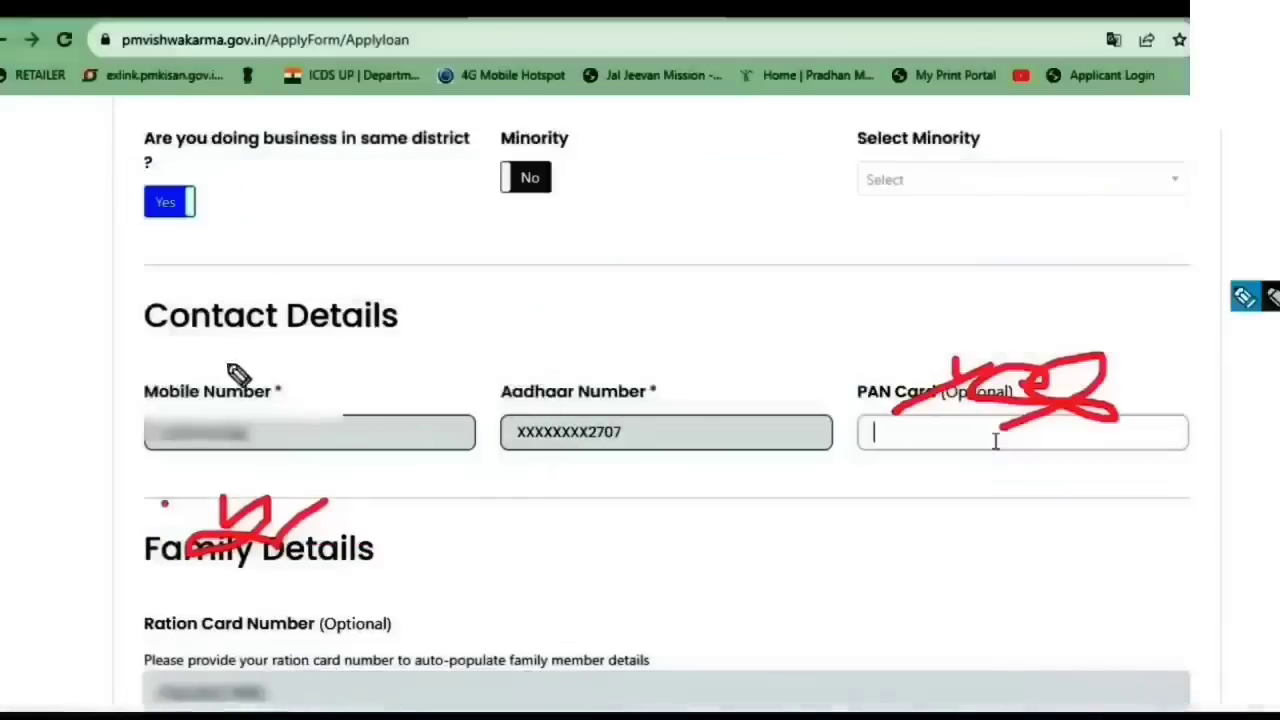
Circle the Contact Details heading, mobile number field and optional PAN Card field in red, and clear the marks.
mouse_move(100, 372)
left_mouse_down()
mouse_move(404, 352)
mouse_move(236, 248)
mouse_move(125, 357)
left_mouse_up()
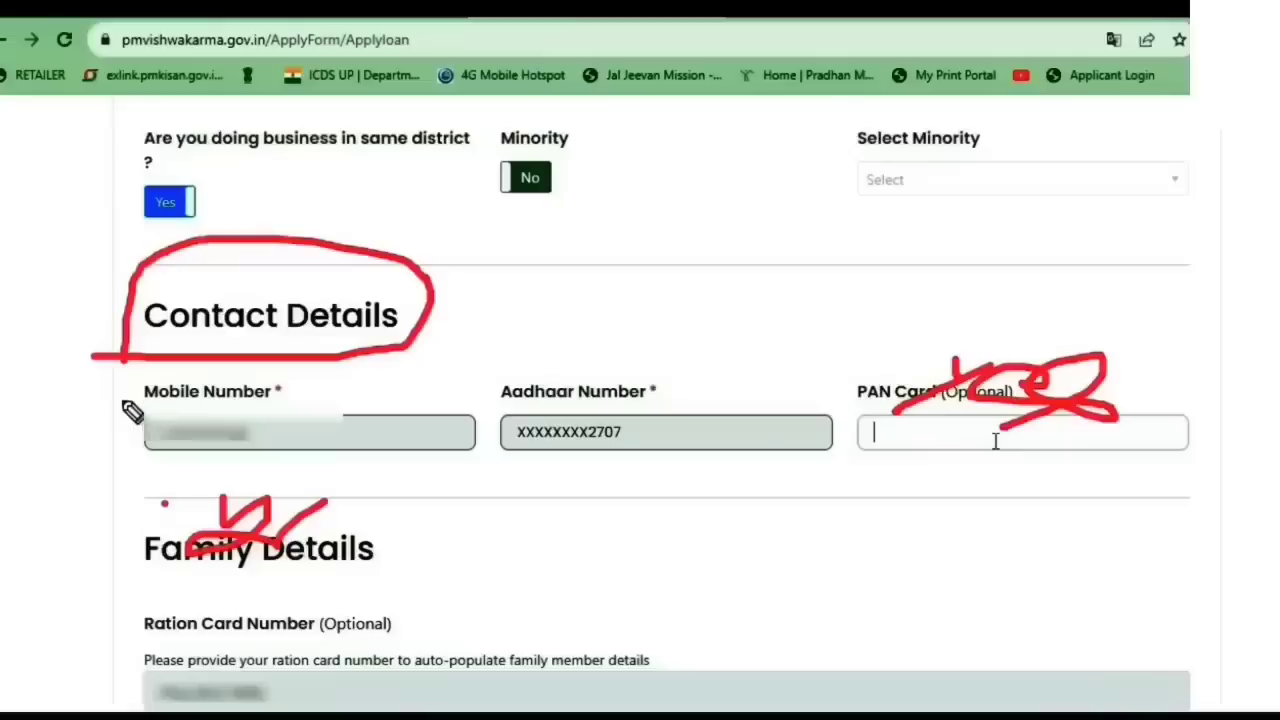
mouse_move(128, 404)
left_mouse_down()
mouse_move(143, 460)
mouse_move(371, 471)
mouse_move(371, 423)
mouse_move(132, 416)
left_mouse_up()
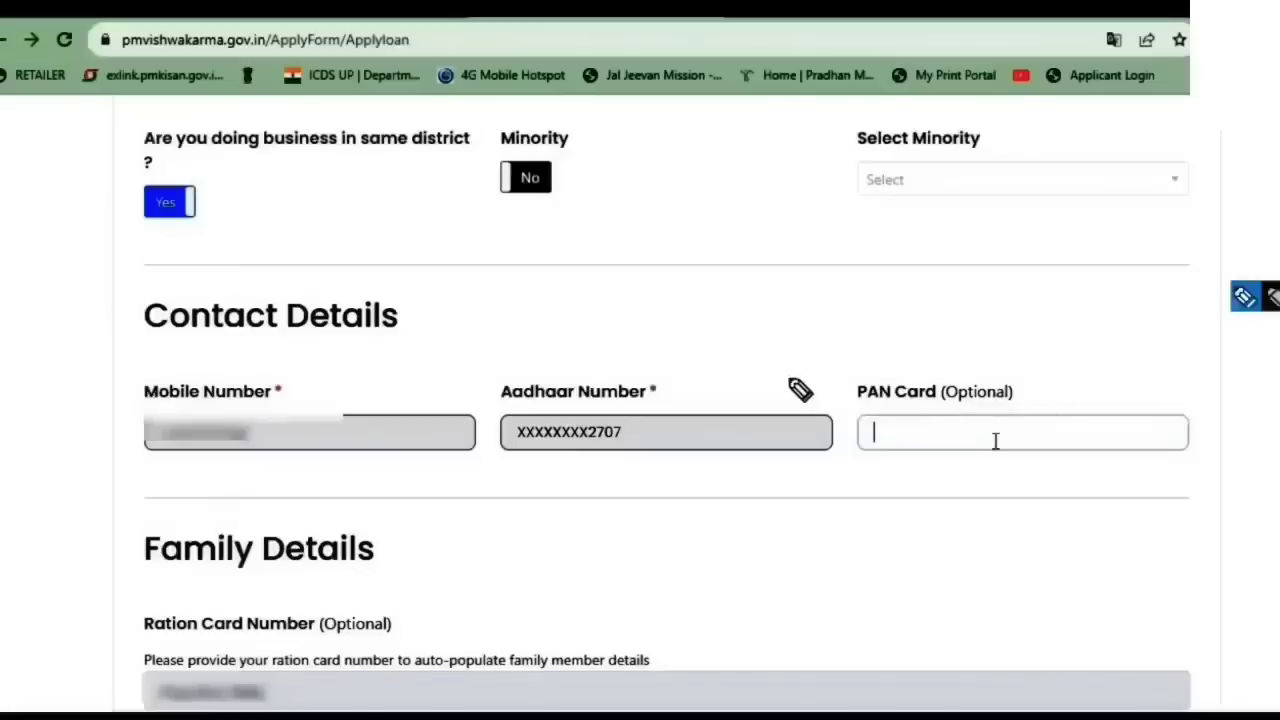
mouse_move(792, 380)
left_mouse_down()
mouse_move(1080, 377)
mouse_move(1243, 469)
mouse_move(1037, 494)
mouse_move(878, 492)
mouse_move(831, 374)
left_mouse_up()
left_click_drag(925, 411, 1045, 398)
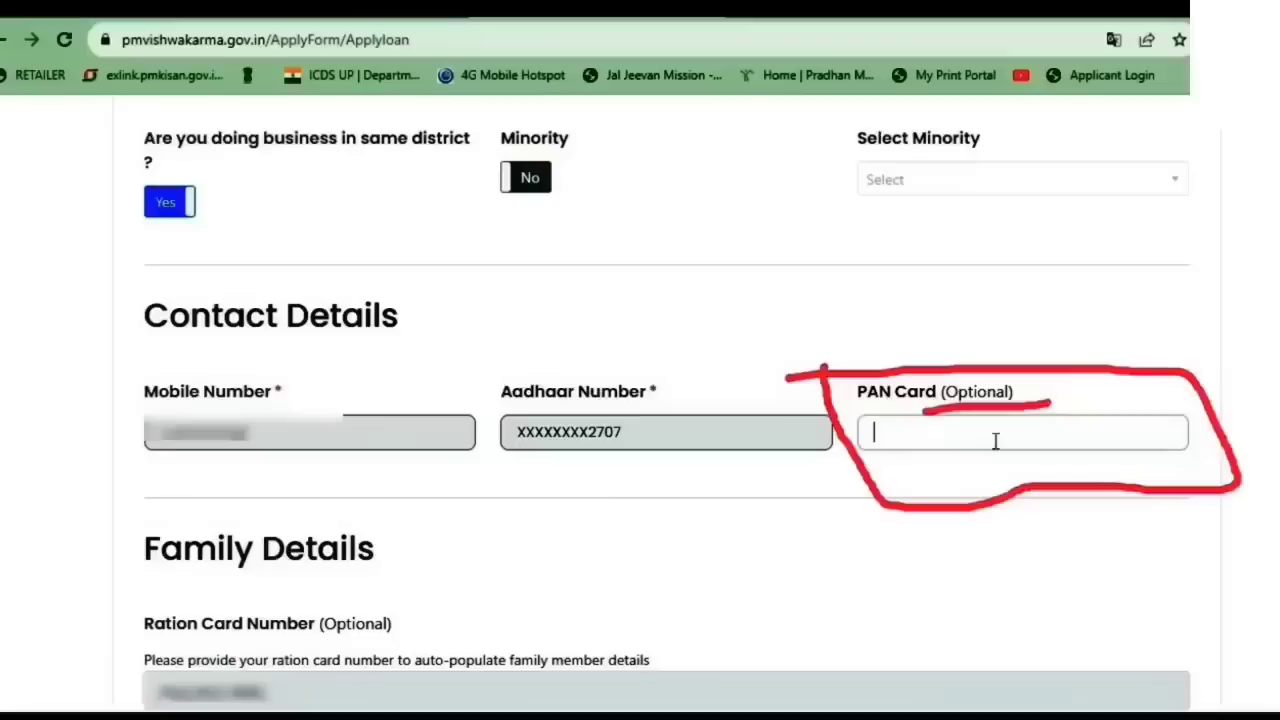
key("ctrl+z")
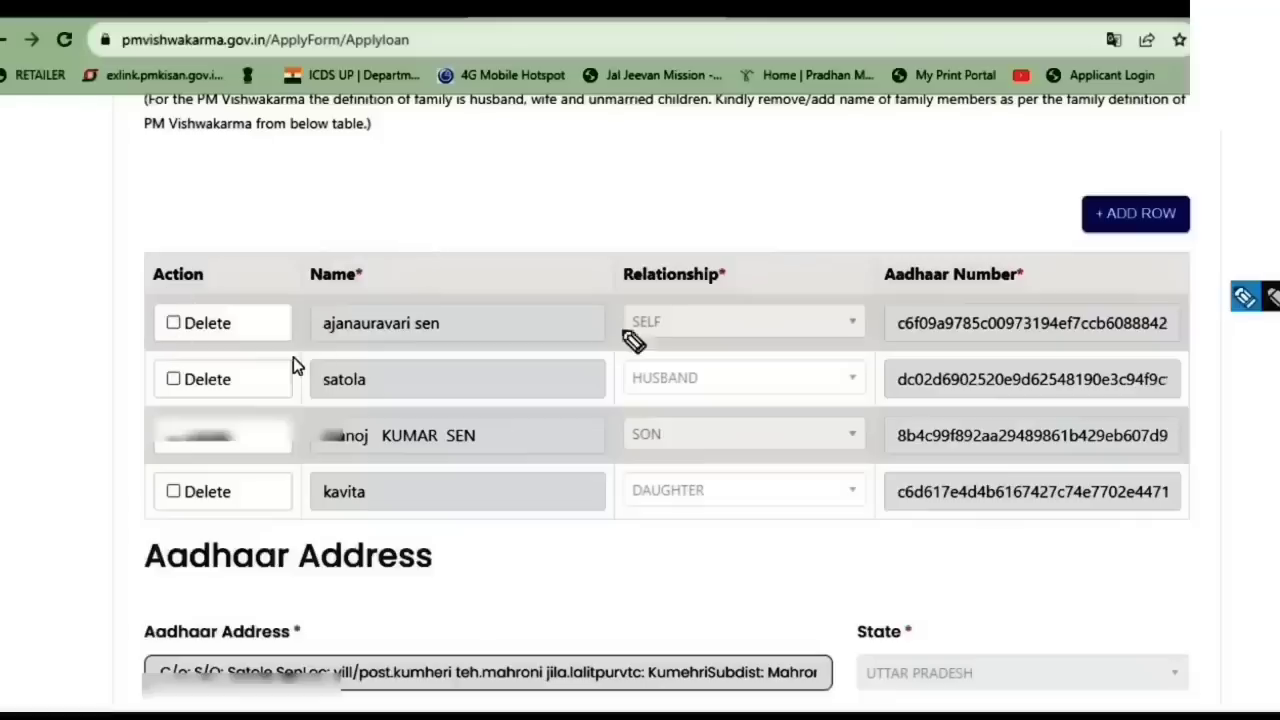
Outline the family members table in red, tick its Add Row option, and clear the marks.
mouse_move(118, 222)
left_mouse_down()
mouse_move(968, 222)
mouse_move(1205, 440)
mouse_move(929, 554)
mouse_move(163, 537)
mouse_move(146, 530)
mouse_move(131, 314)
mouse_move(118, 543)
left_mouse_up()
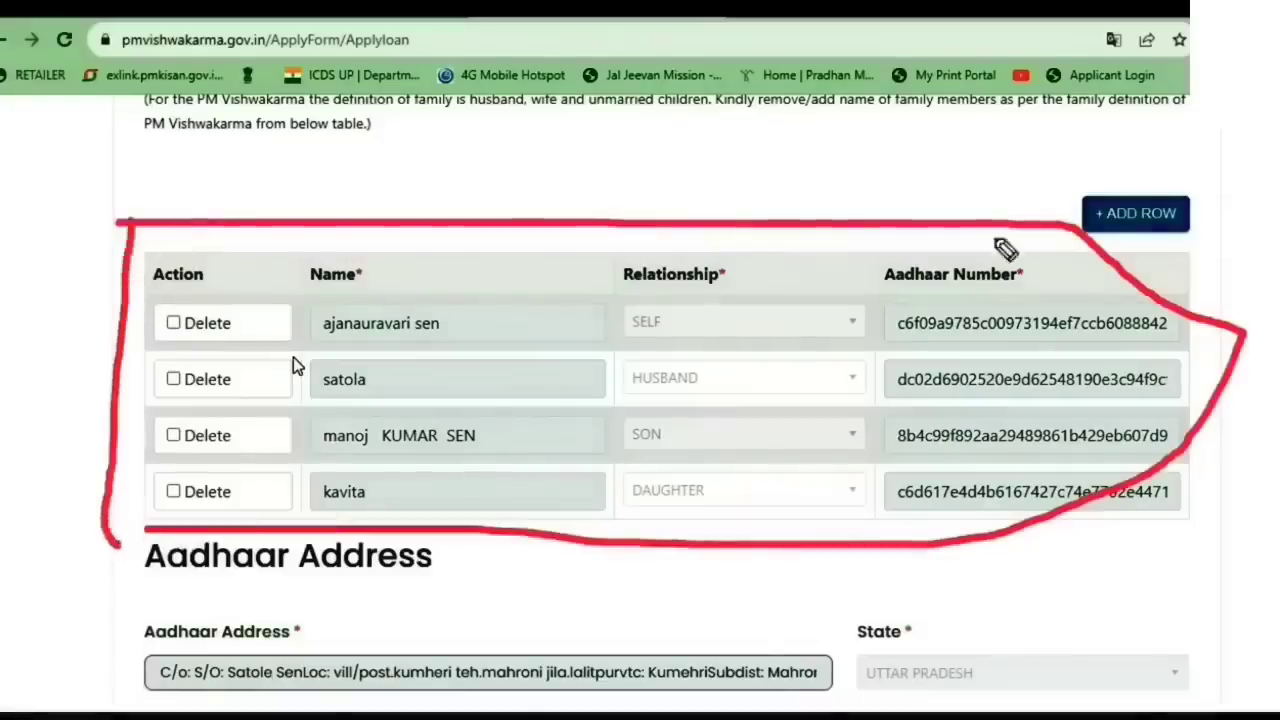
left_click_drag(1115, 250, 1232, 186)
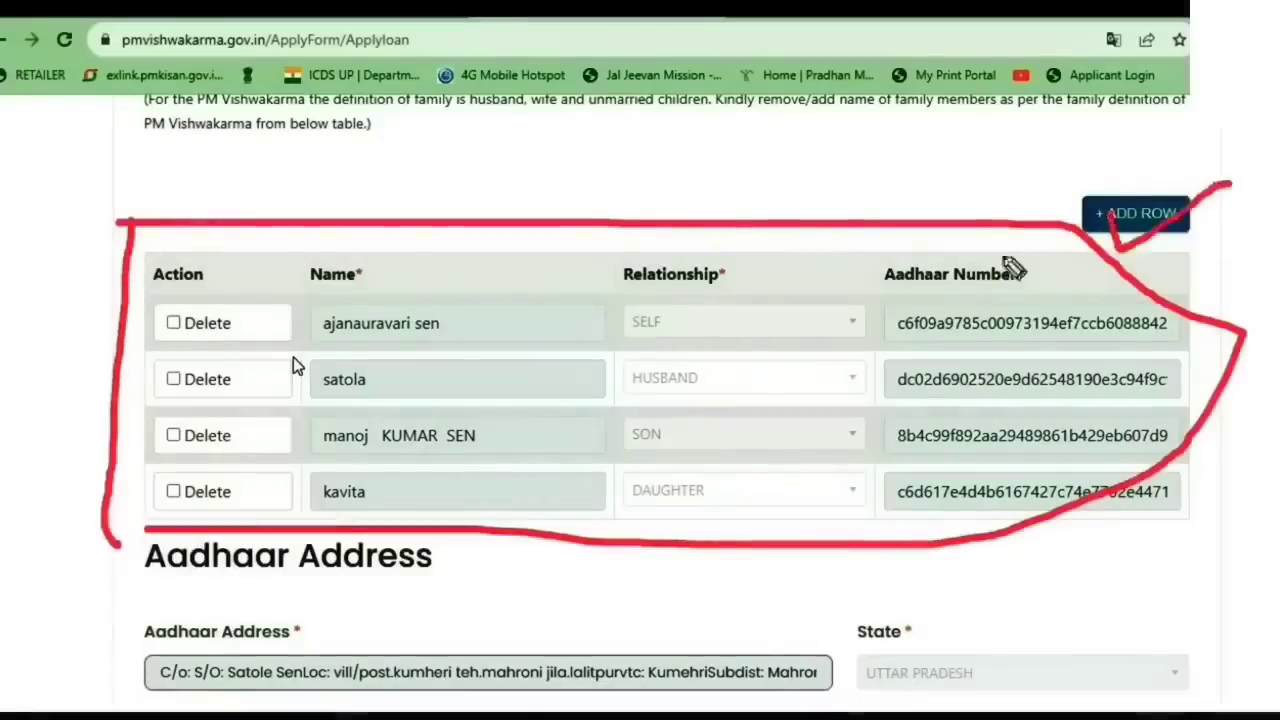
key("Escape")
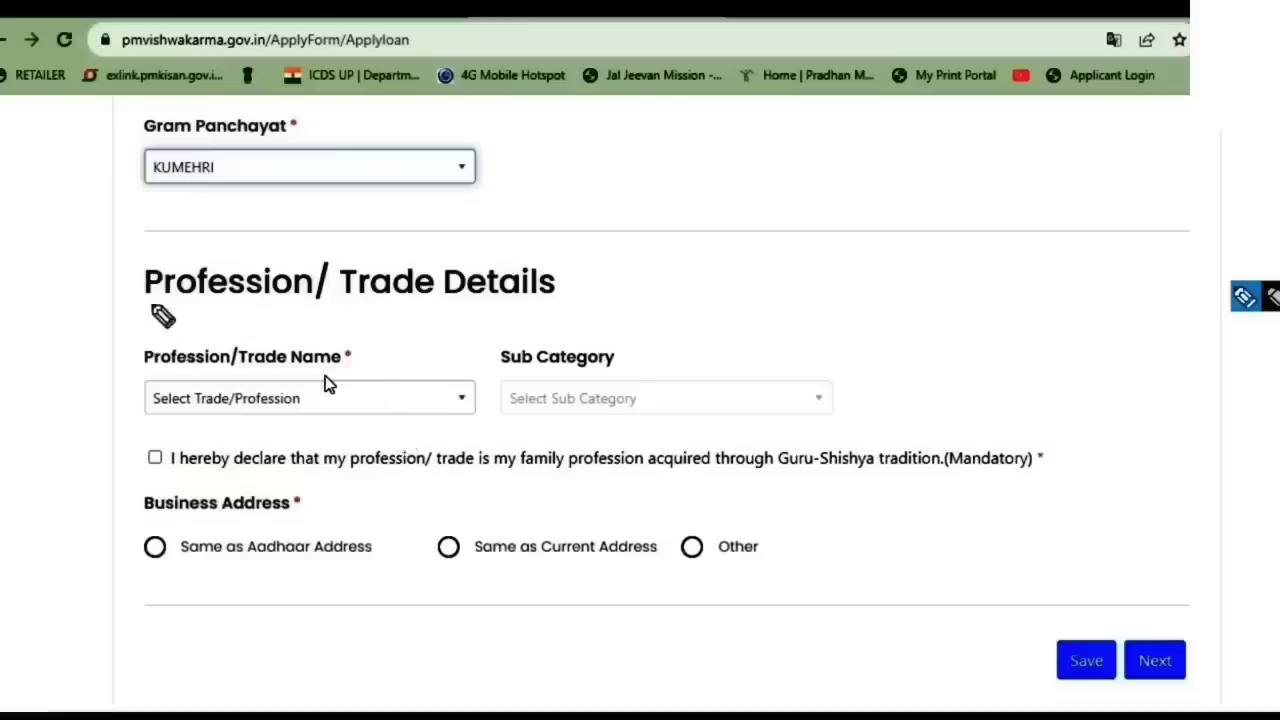
Mark the Profession/Trade Details heading, trade name, Sub Category and Same as Aadhaar Address option with the red pen.
mouse_move(148, 316)
left_mouse_down()
mouse_move(400, 329)
mouse_move(714, 280)
mouse_move(309, 246)
mouse_move(95, 266)
mouse_move(122, 310)
left_mouse_up()
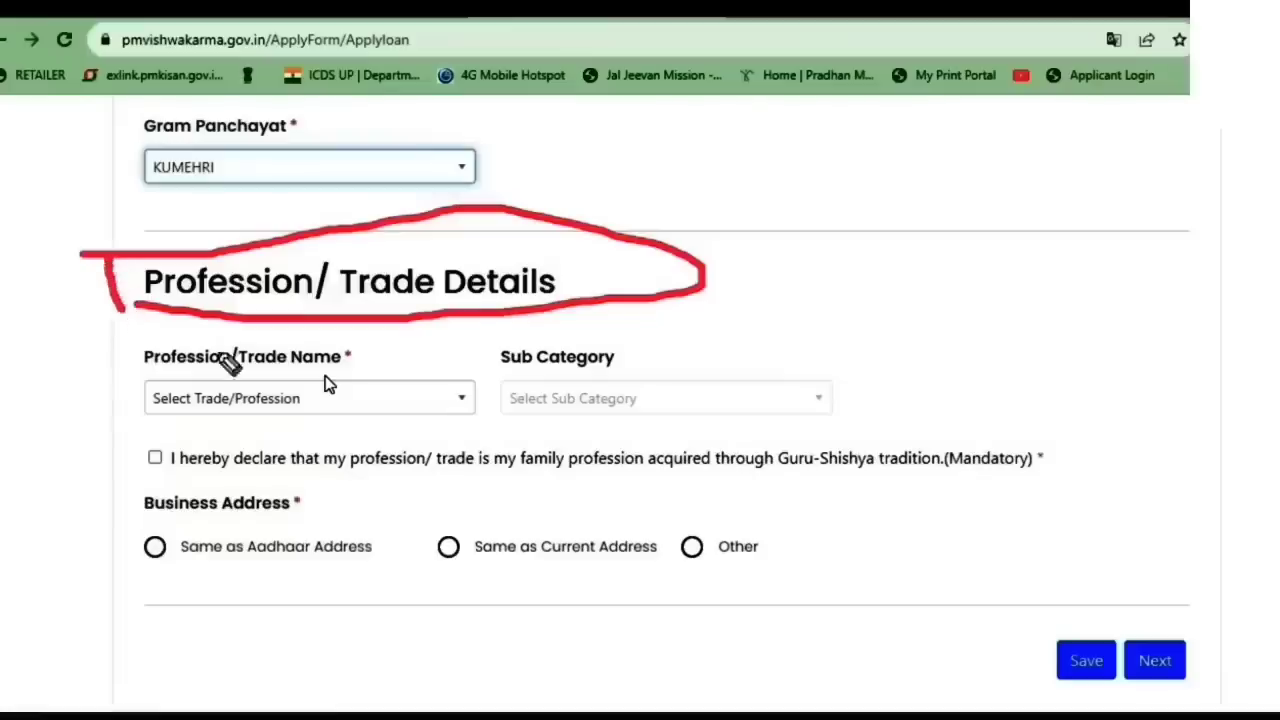
mouse_move(125, 375)
left_mouse_down()
mouse_move(443, 350)
mouse_move(426, 498)
mouse_move(76, 466)
mouse_move(95, 362)
left_mouse_up()
mouse_move(512, 345)
left_mouse_down()
mouse_move(508, 432)
mouse_move(845, 427)
left_mouse_up()
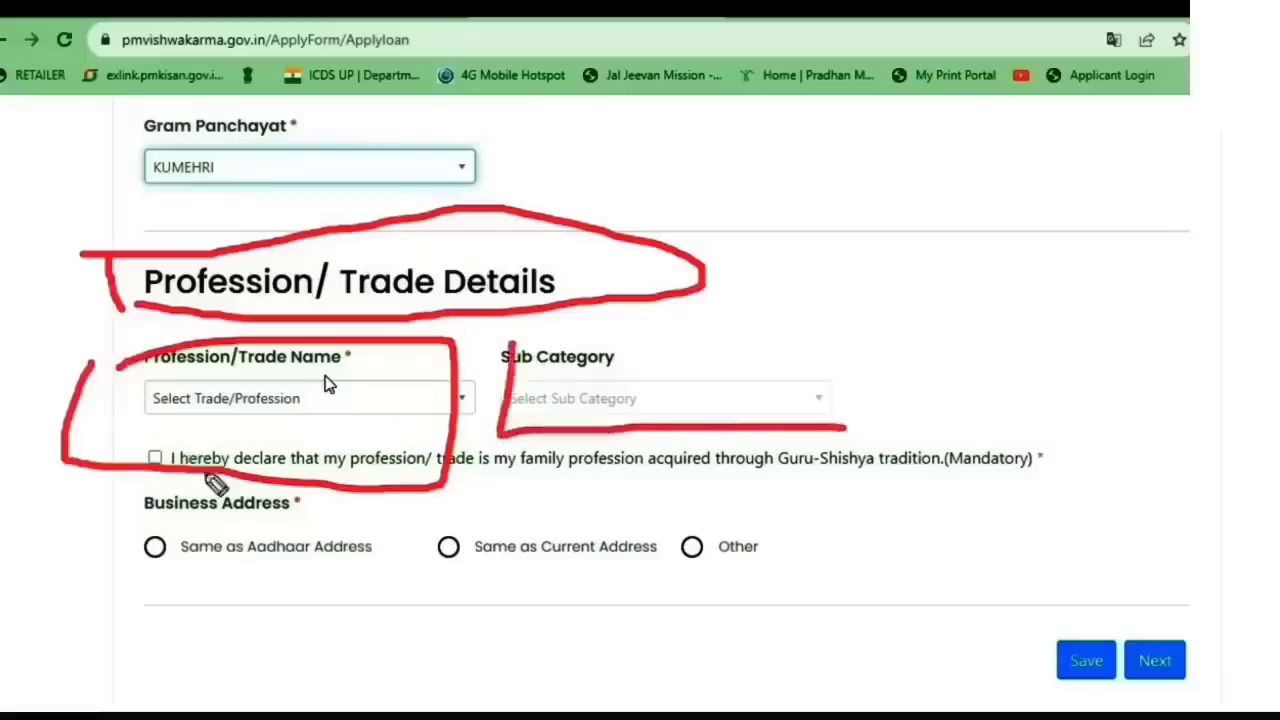
left_click_drag(155, 550, 240, 520)
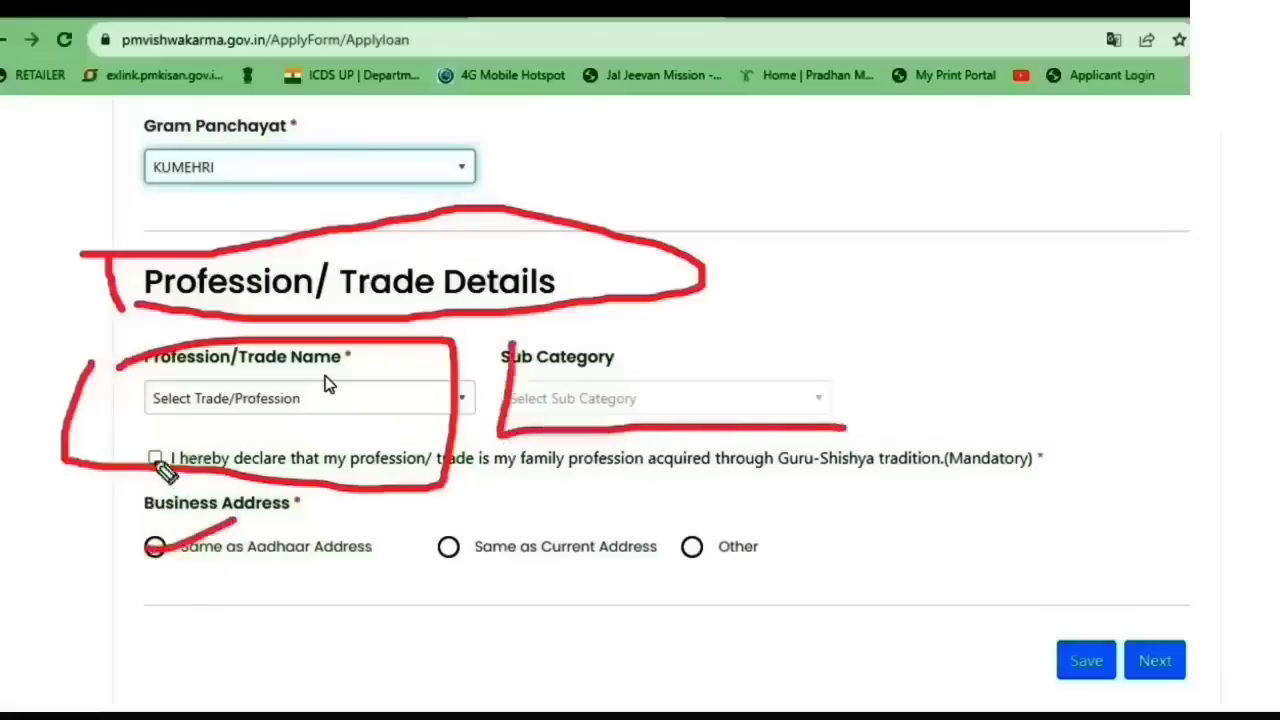
left_click_drag(135, 551, 298, 504)
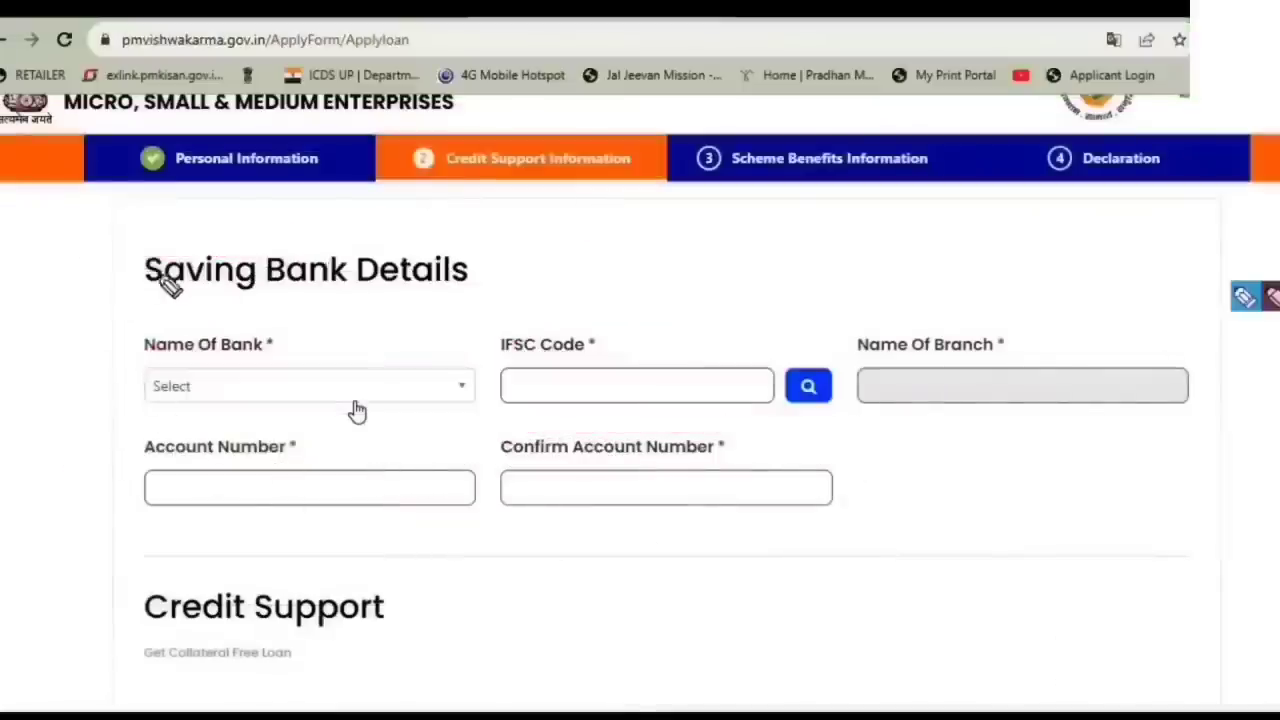
Mark the Saving Bank Details heading and its bank name, IFSC code, branch and both account number fields with the pen.
mouse_move(117, 252)
left_mouse_down()
mouse_move(118, 295)
mouse_move(531, 297)
mouse_move(548, 244)
mouse_move(47, 256)
left_mouse_up()
mouse_move(112, 364)
left_mouse_down()
mouse_move(394, 406)
mouse_move(457, 377)
mouse_move(451, 386)
left_mouse_up()
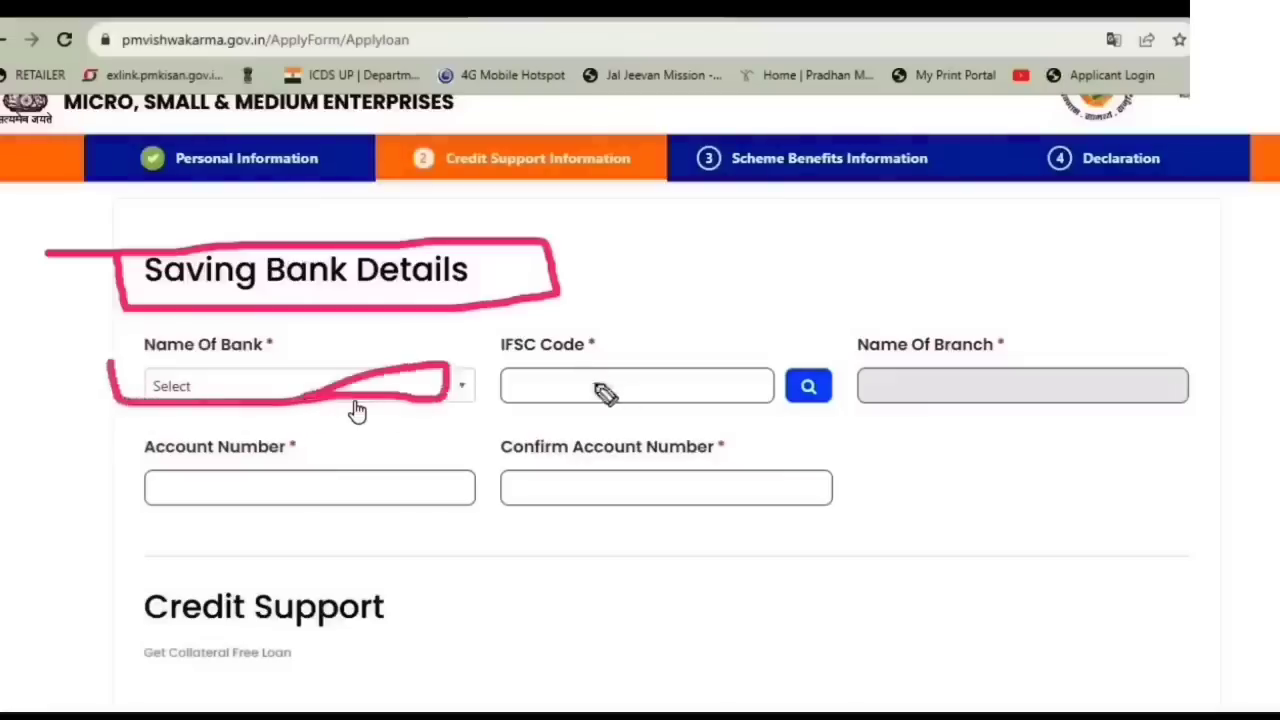
left_click_drag(577, 362, 751, 362)
mouse_move(900, 372)
left_mouse_down()
mouse_move(917, 417)
mouse_move(940, 403)
mouse_move(900, 432)
mouse_move(978, 408)
left_mouse_up()
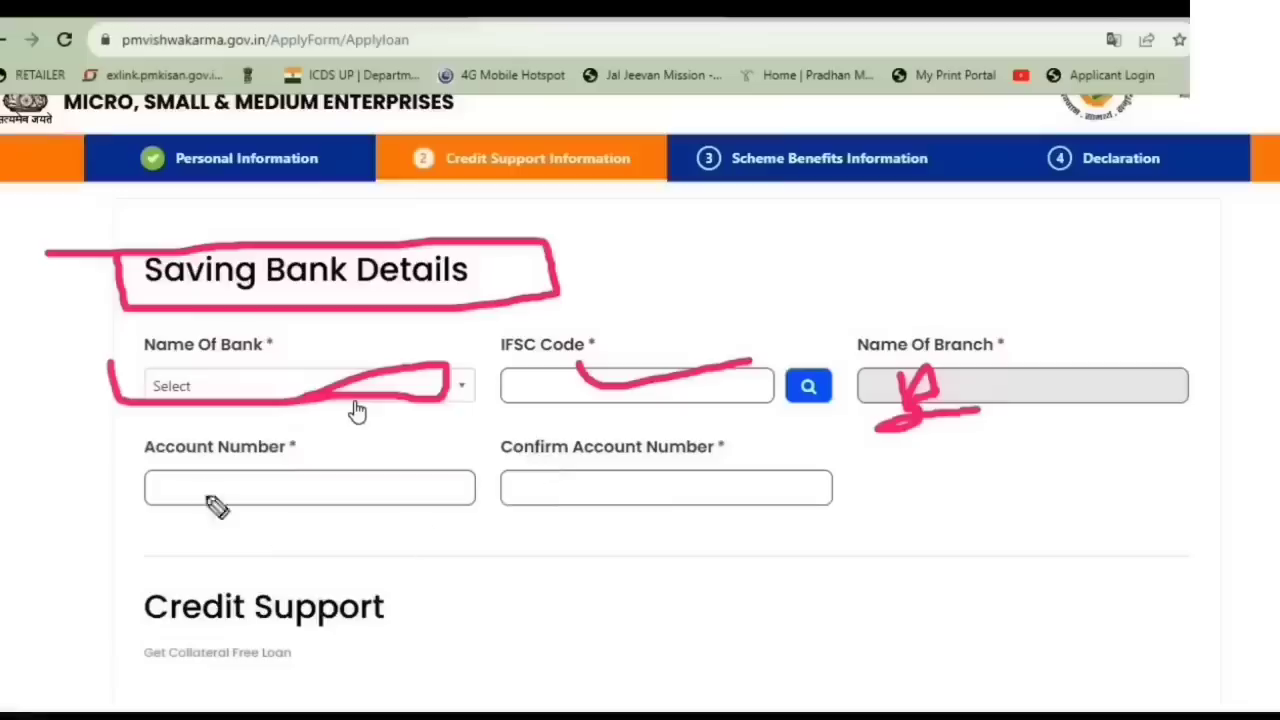
mouse_move(186, 462)
left_mouse_down()
mouse_move(178, 501)
mouse_move(195, 483)
mouse_move(218, 490)
left_mouse_up()
mouse_move(582, 438)
left_mouse_down()
mouse_move(560, 500)
mouse_move(635, 478)
left_mouse_up()
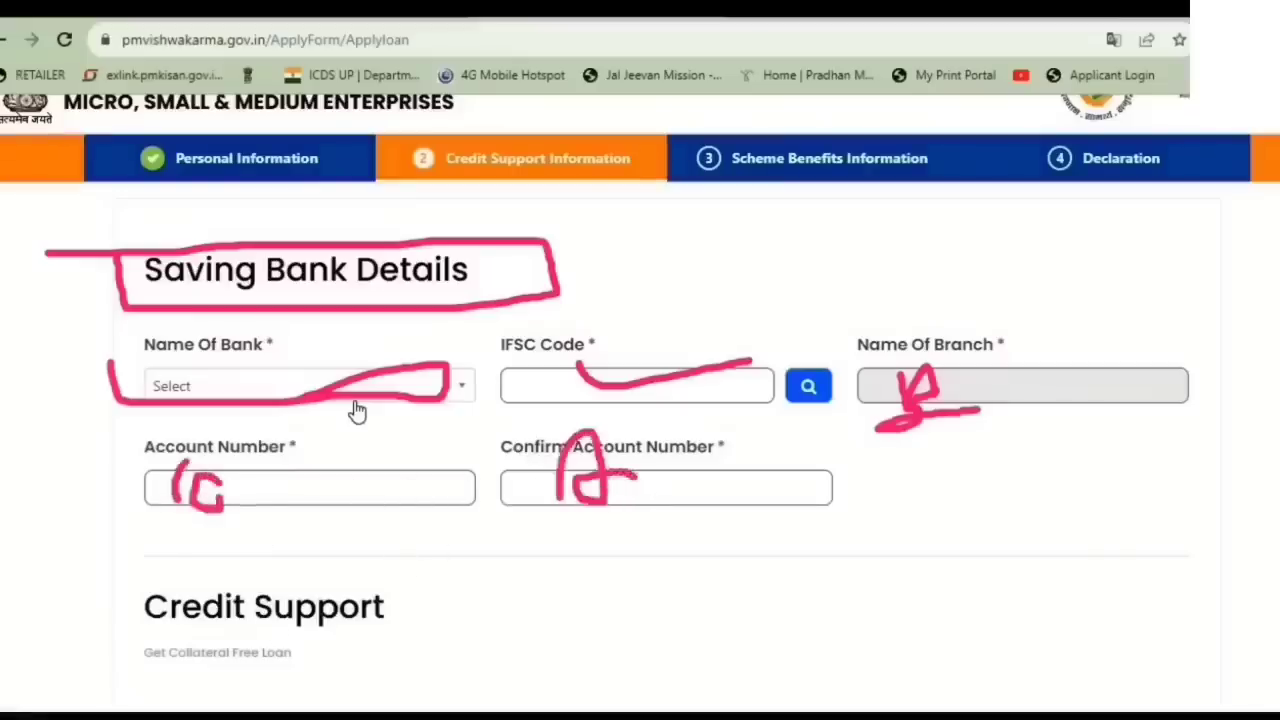
Circle the Credit Support heading and outline the Do You Want Credit Support question in red.
scroll(300, 360, "down", 4)
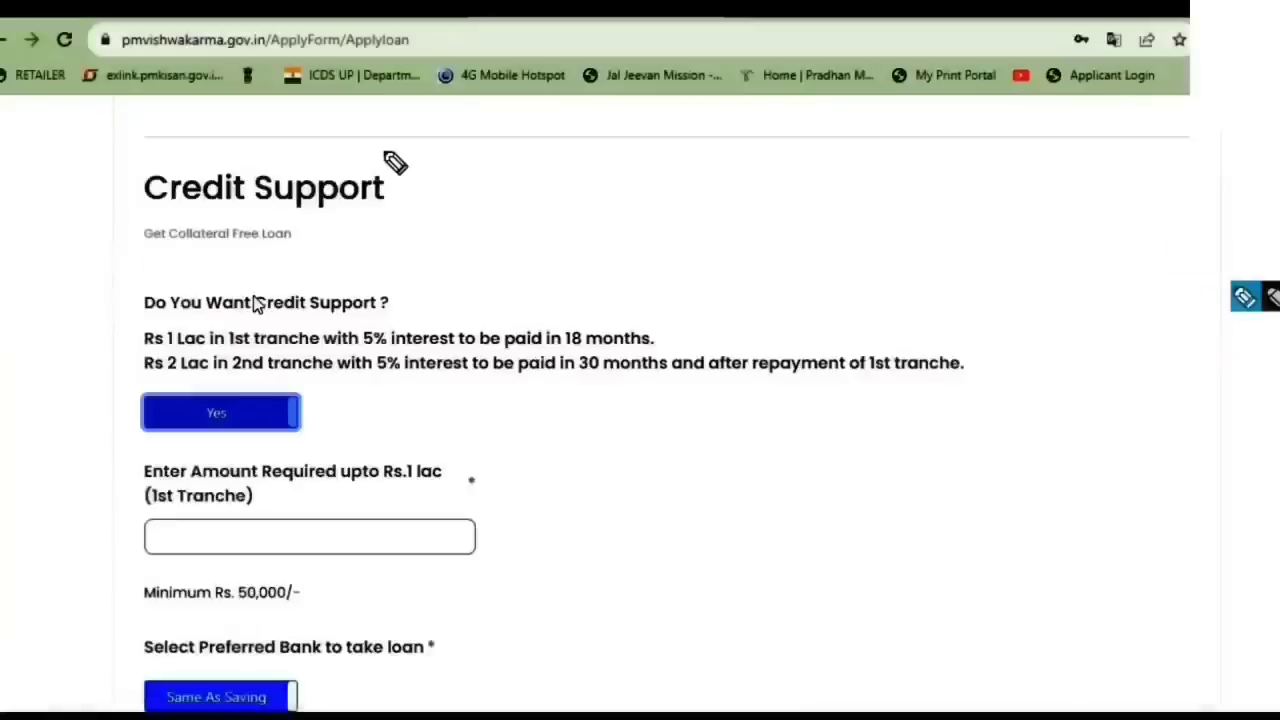
mouse_move(136, 259)
left_mouse_down()
mouse_move(451, 245)
mouse_move(537, 200)
left_mouse_up()
mouse_move(497, 157)
left_mouse_down()
mouse_move(86, 212)
mouse_move(130, 270)
mouse_move(272, 262)
left_mouse_up()
mouse_move(131, 325)
left_mouse_down()
mouse_move(436, 322)
mouse_move(440, 283)
left_mouse_up()
left_click_drag(447, 230, 441, 283)
left_click_drag(115, 262, 128, 322)
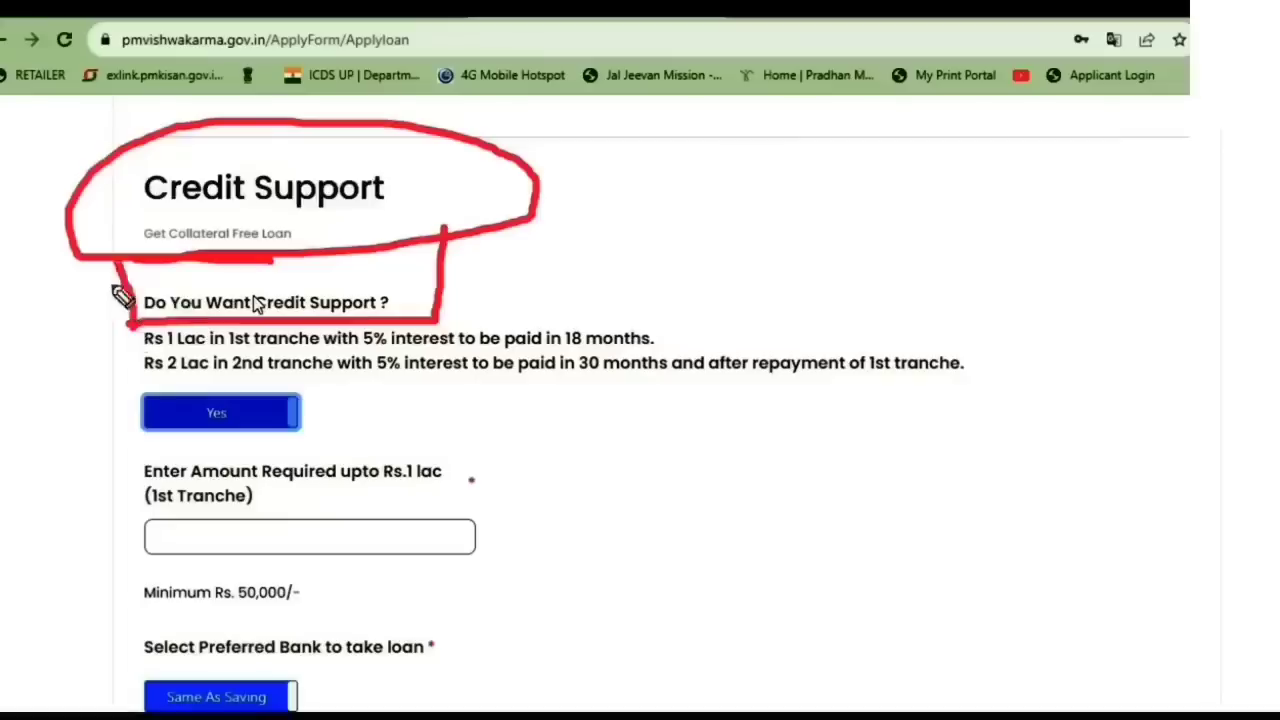
left_click_drag(126, 272, 489, 246)
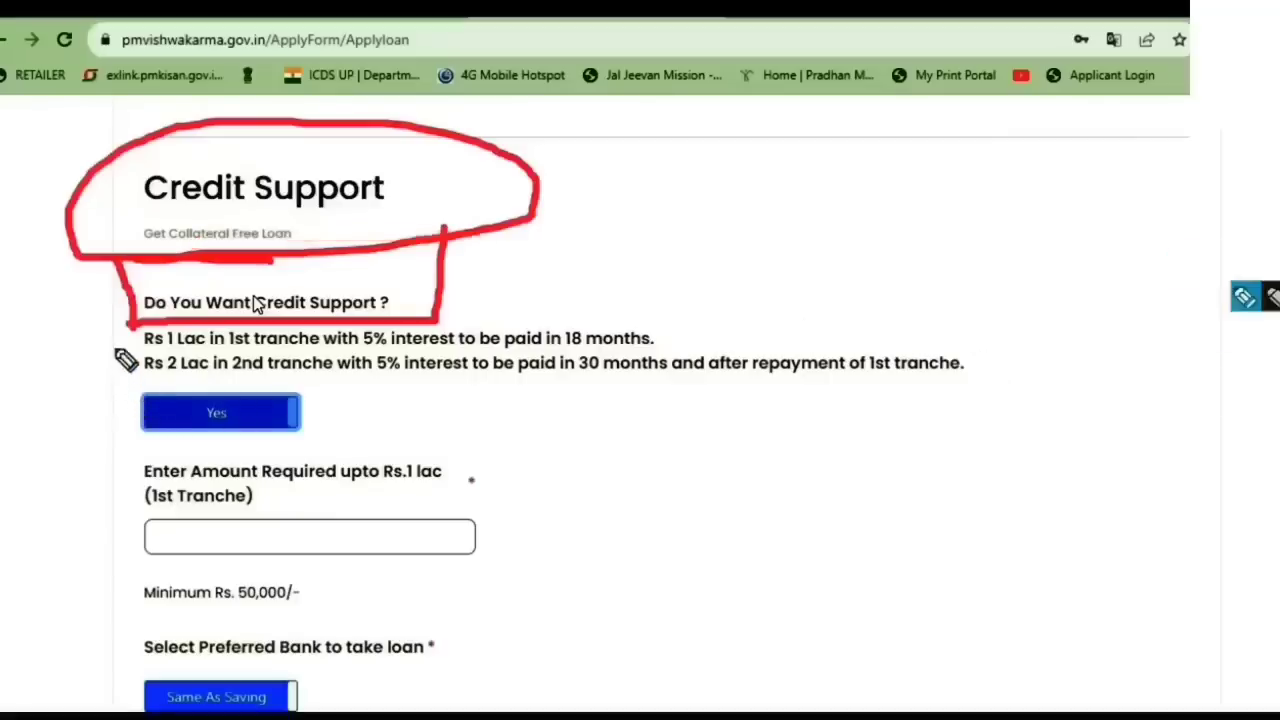
Outline the loan tranche terms, 1st tranche amount field and minimum amount note in red, and clear the marks.
mouse_move(136, 325)
left_mouse_down()
mouse_move(105, 385)
mouse_move(1006, 403)
mouse_move(1011, 363)
mouse_move(800, 330)
left_mouse_up()
mouse_move(583, 333)
left_mouse_down()
mouse_move(174, 342)
mouse_move(126, 391)
left_mouse_up()
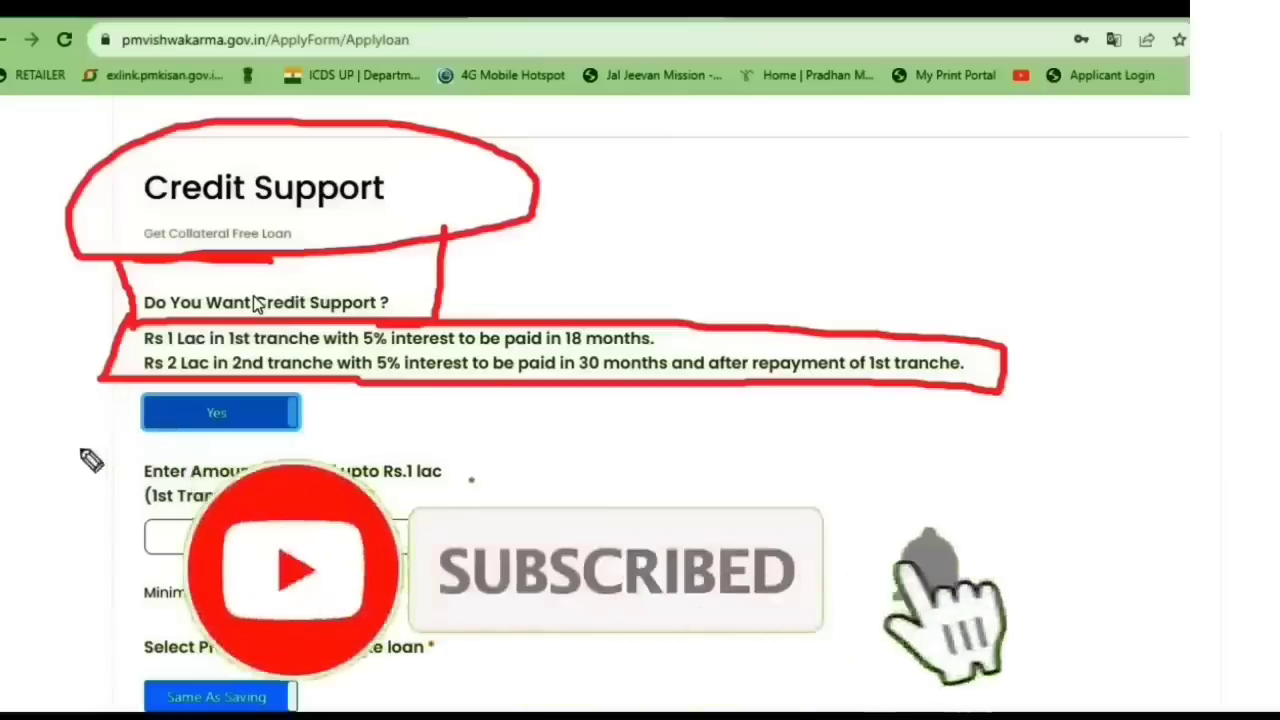
mouse_move(88, 443)
left_mouse_down()
mouse_move(600, 470)
mouse_move(625, 505)
mouse_move(560, 605)
mouse_move(134, 586)
mouse_move(88, 450)
left_mouse_up()
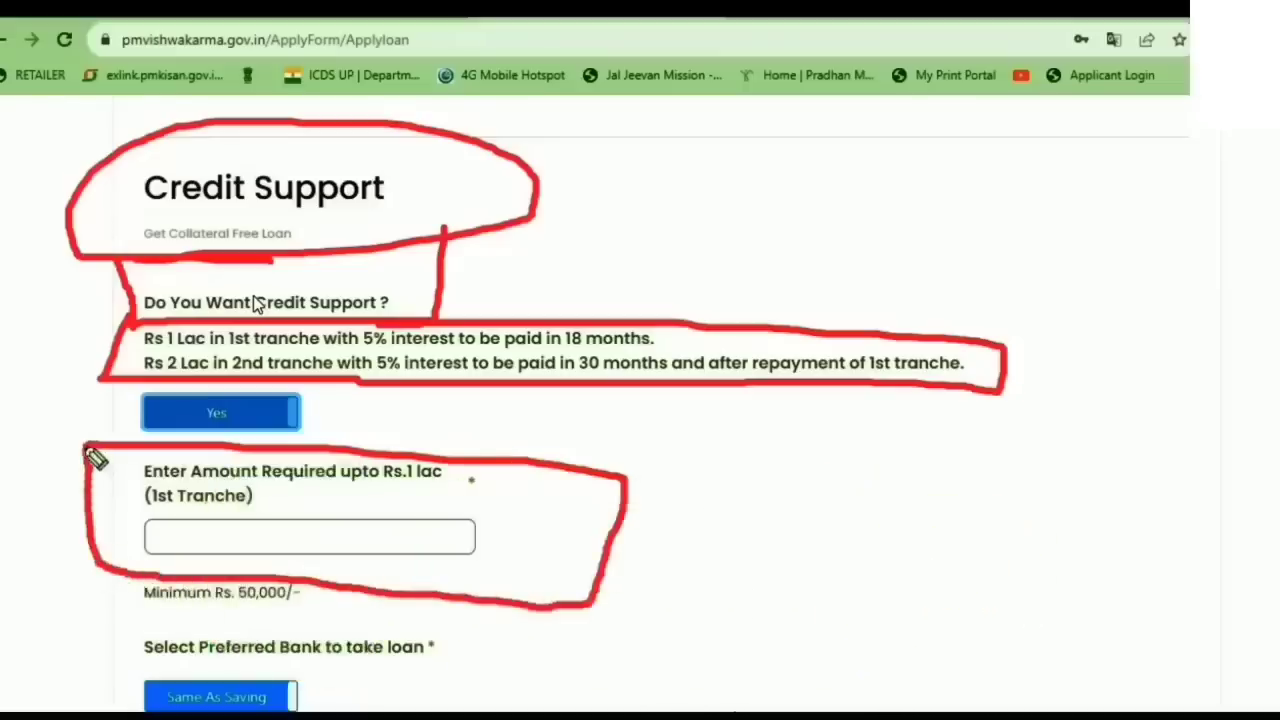
mouse_move(136, 606)
left_mouse_down()
mouse_move(443, 633)
mouse_move(466, 552)
left_mouse_up()
mouse_move(312, 513)
left_mouse_down()
mouse_move(351, 527)
mouse_move(318, 543)
mouse_move(400, 523)
mouse_move(443, 537)
mouse_move(548, 507)
left_mouse_up()
key("Escape")
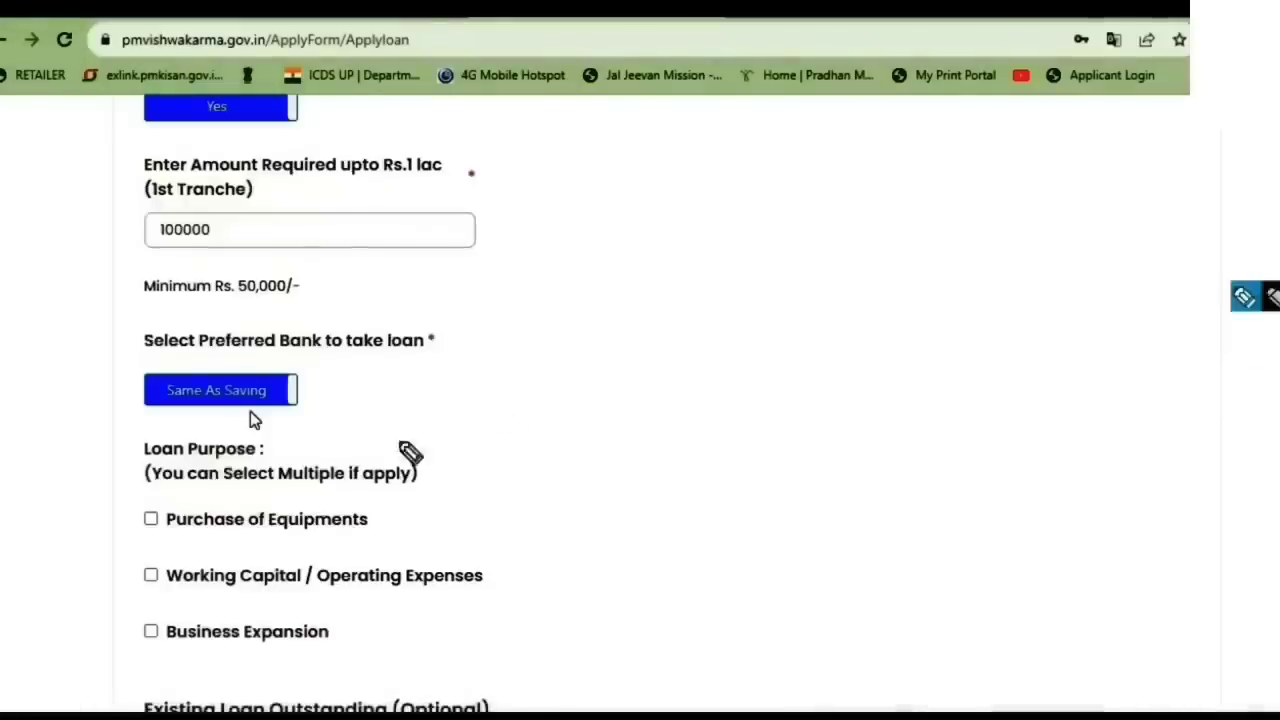
Outline the Loan Purpose heading and its three options in red, clear the marks and return to the normal pointer.
mouse_move(143, 487)
left_mouse_down()
mouse_move(422, 489)
mouse_move(451, 471)
mouse_move(117, 472)
left_mouse_up()
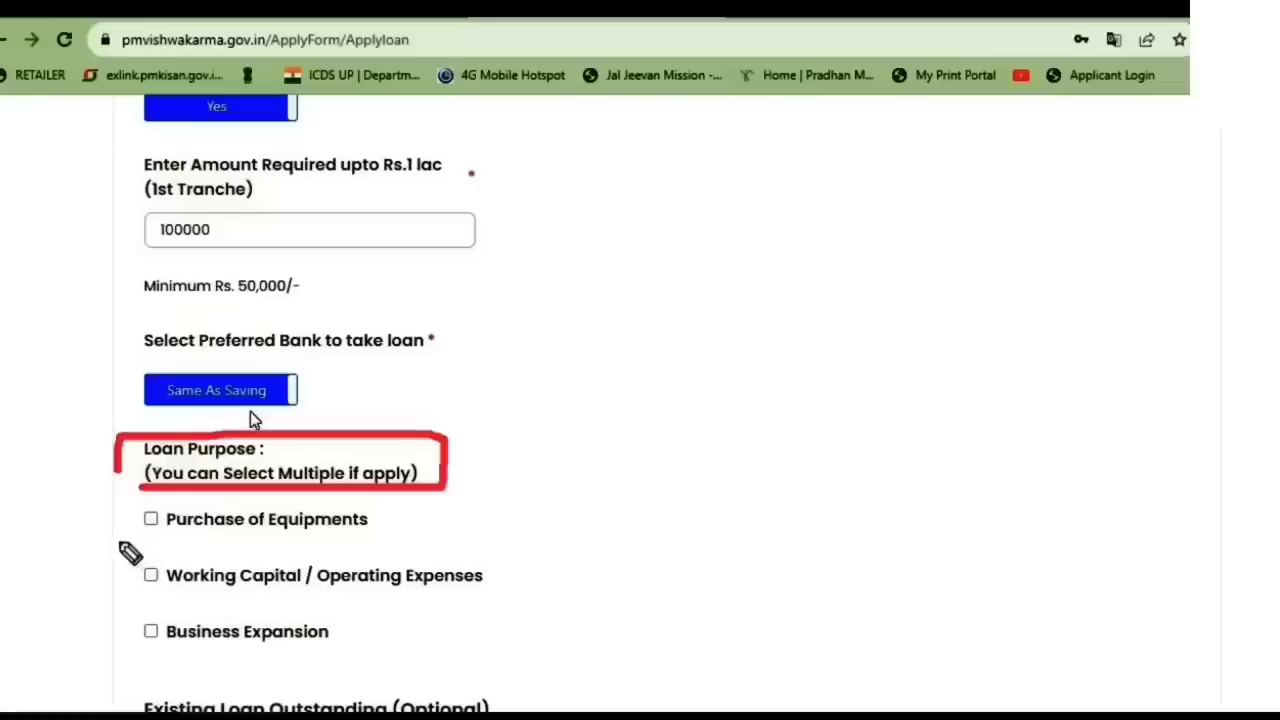
mouse_move(140, 533)
left_mouse_down()
mouse_move(412, 532)
mouse_move(418, 490)
left_mouse_up()
mouse_move(133, 488)
left_mouse_down()
mouse_move(125, 520)
mouse_move(169, 554)
mouse_move(517, 554)
mouse_move(543, 597)
mouse_move(512, 612)
mouse_move(109, 620)
mouse_move(128, 550)
left_mouse_up()
mouse_move(135, 630)
left_mouse_down()
mouse_move(129, 651)
mouse_move(366, 674)
mouse_move(420, 626)
left_mouse_up()
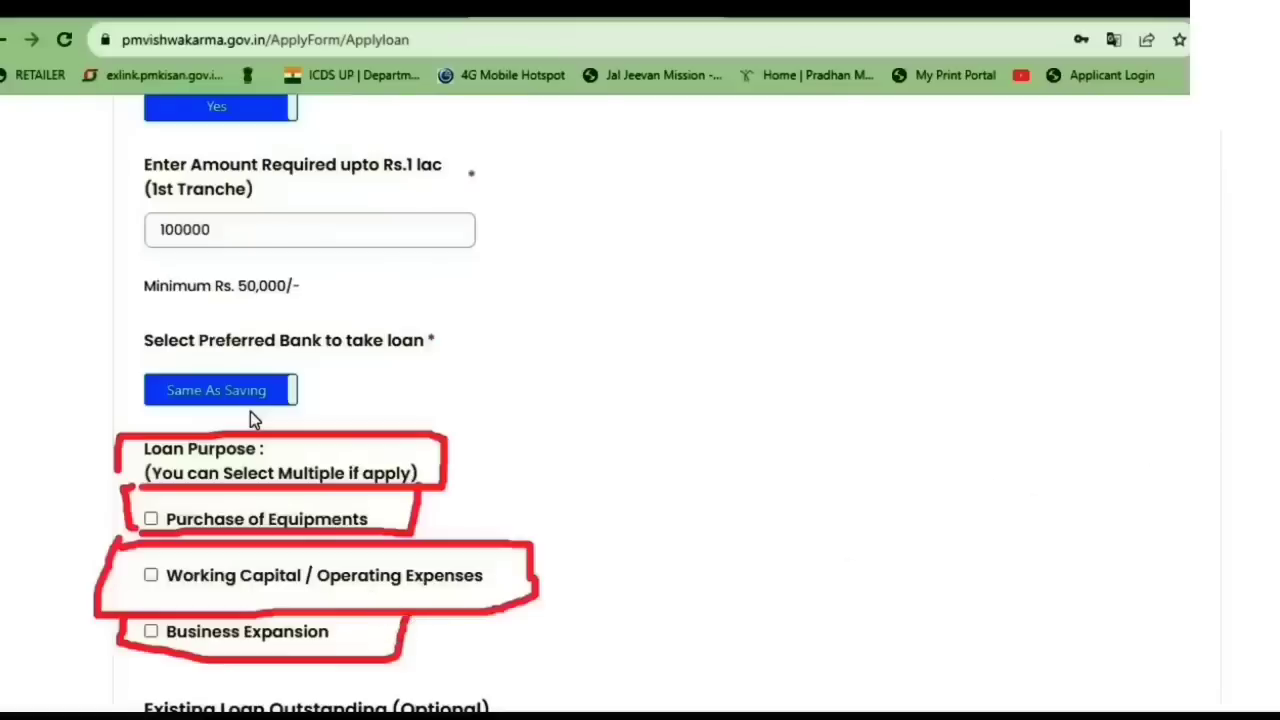
left_click(1270, 390)
left_click(1271, 236)
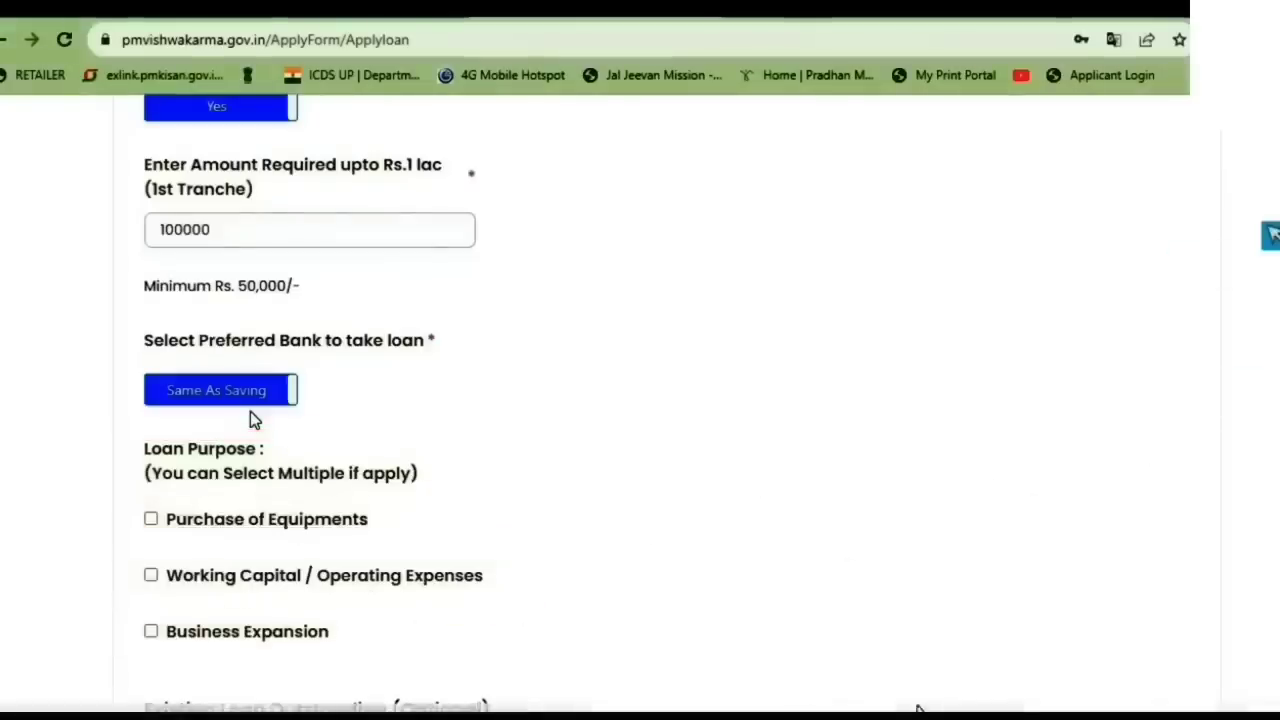
left_click(953, 712)
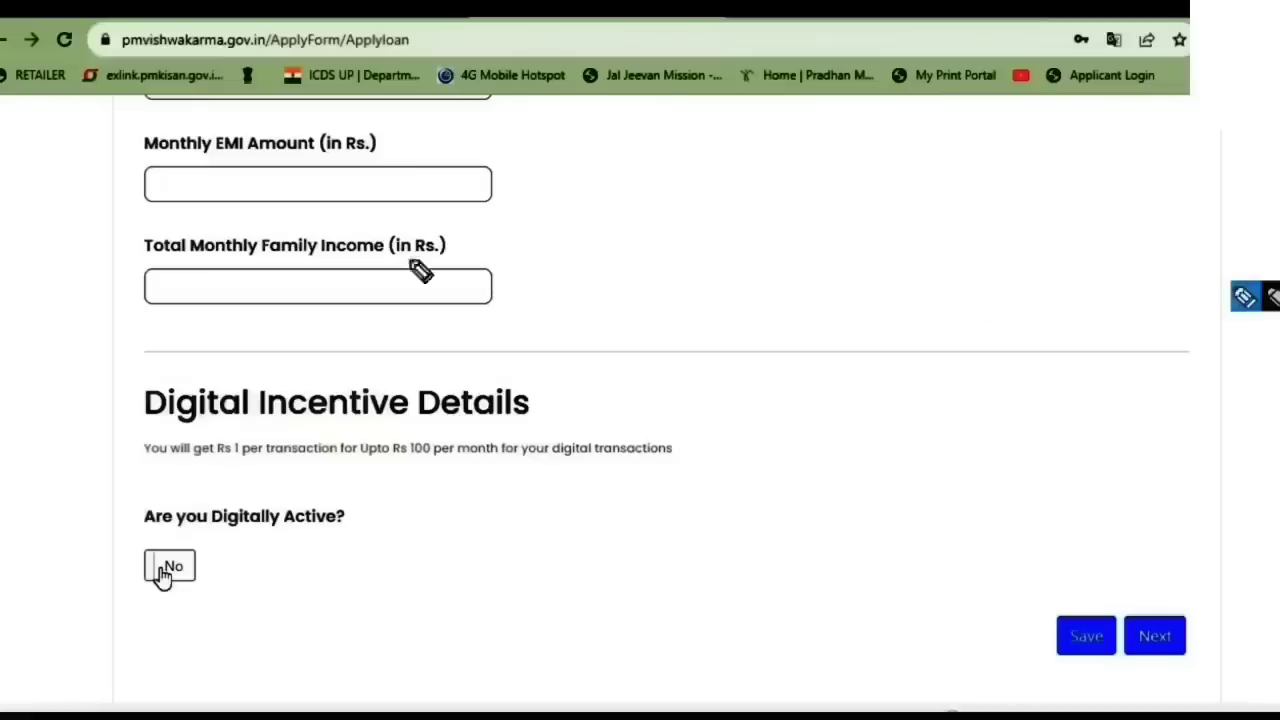
Outline the monthly EMI and total family income fields and mark the Are you Digitally Active setting in red.
left_click_drag(108, 150, 107, 200)
mouse_move(110, 274)
left_mouse_down()
mouse_move(420, 346)
mouse_move(649, 151)
mouse_move(153, 168)
left_mouse_up()
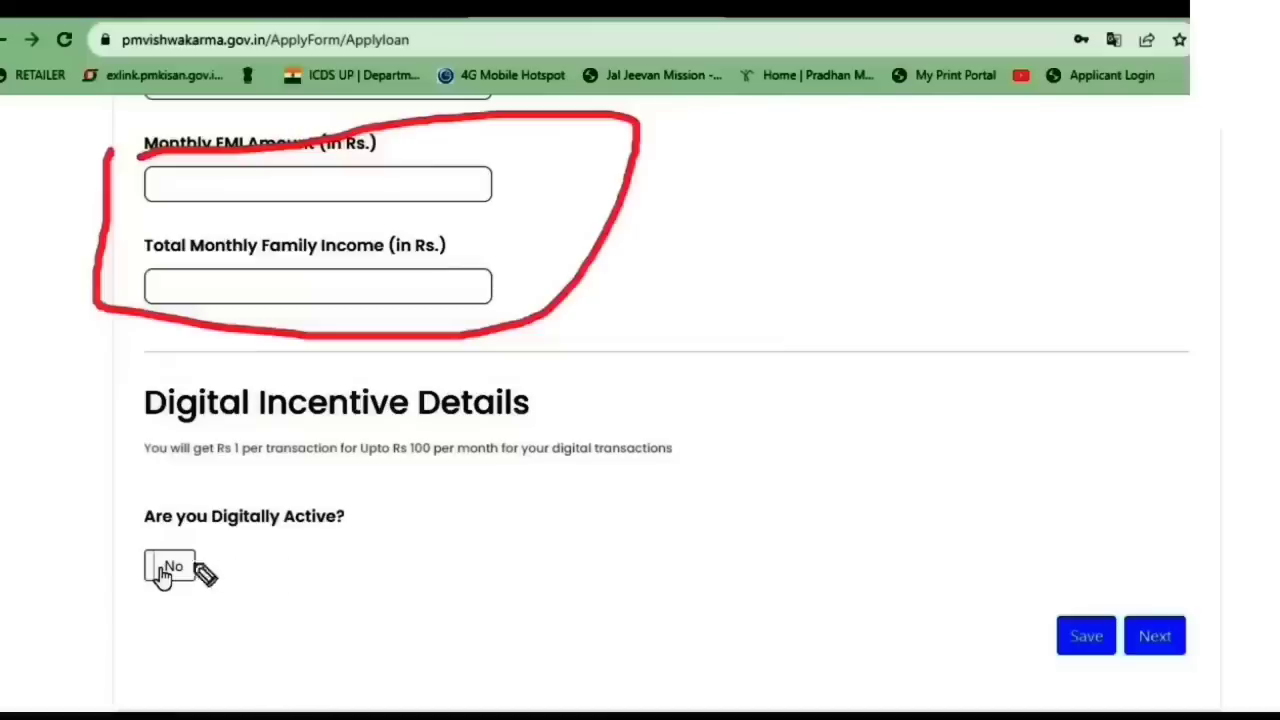
left_click_drag(245, 551, 233, 591)
mouse_move(143, 618)
left_mouse_down()
mouse_move(282, 565)
mouse_move(331, 620)
mouse_move(434, 557)
mouse_move(430, 611)
left_mouse_up()
left_click_drag(220, 617, 614, 620)
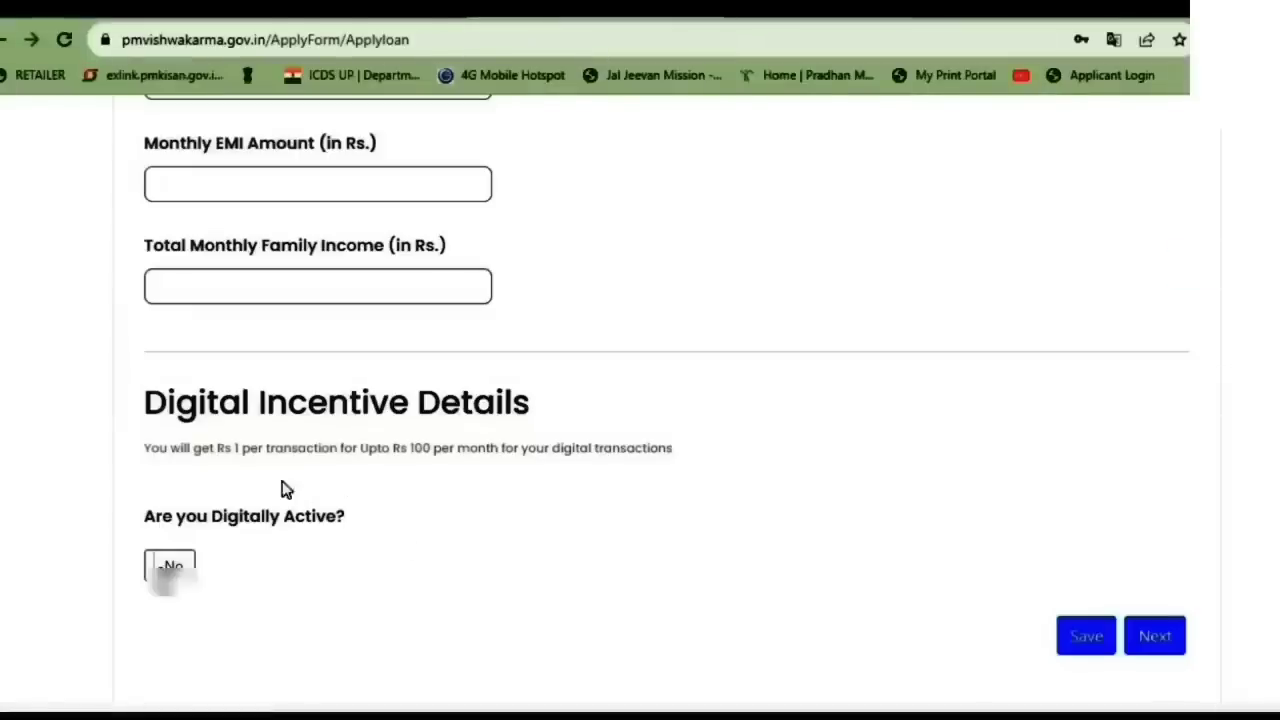
Set Are you Digitally Active to Yes in the Digital Incentive Details section.
left_click(170, 566)
scroll(1160, 464, "down", 3)
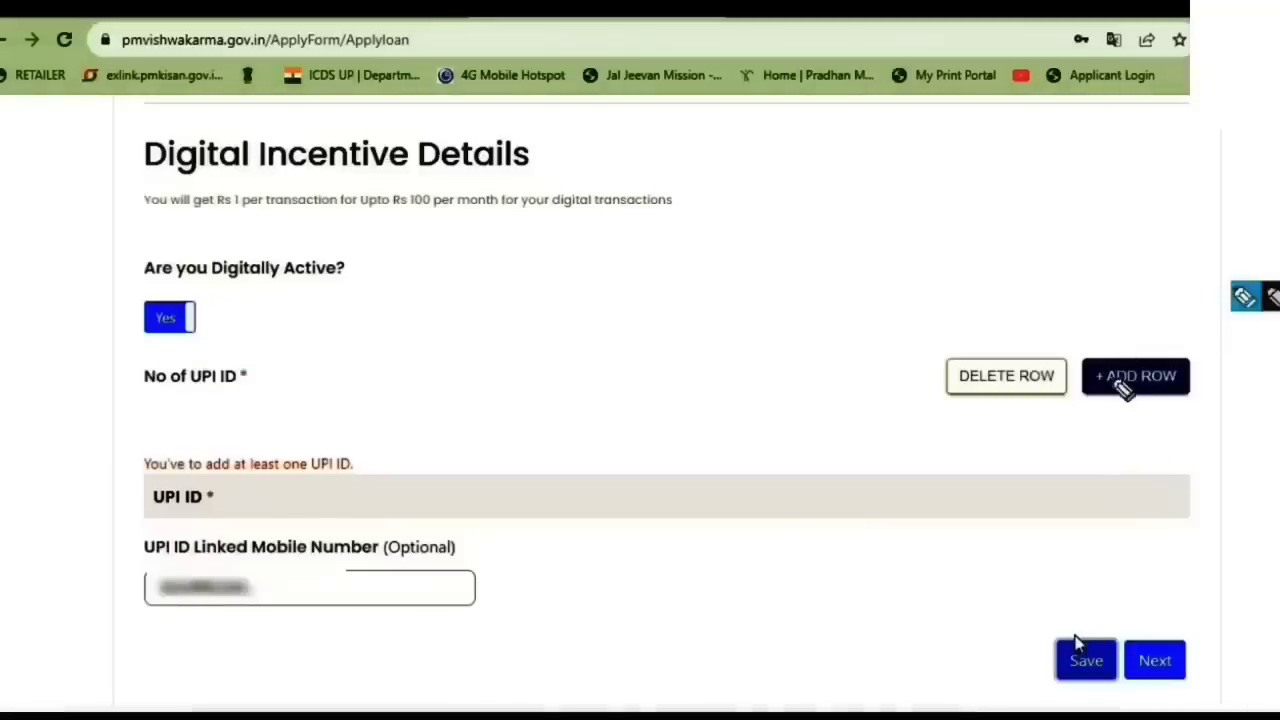
Circle the control for adding a UPI ID row, outline the UPI ID entry area in red and clear the marks.
mouse_move(1103, 395)
left_mouse_down()
mouse_move(1183, 310)
mouse_move(1008, 327)
left_mouse_up()
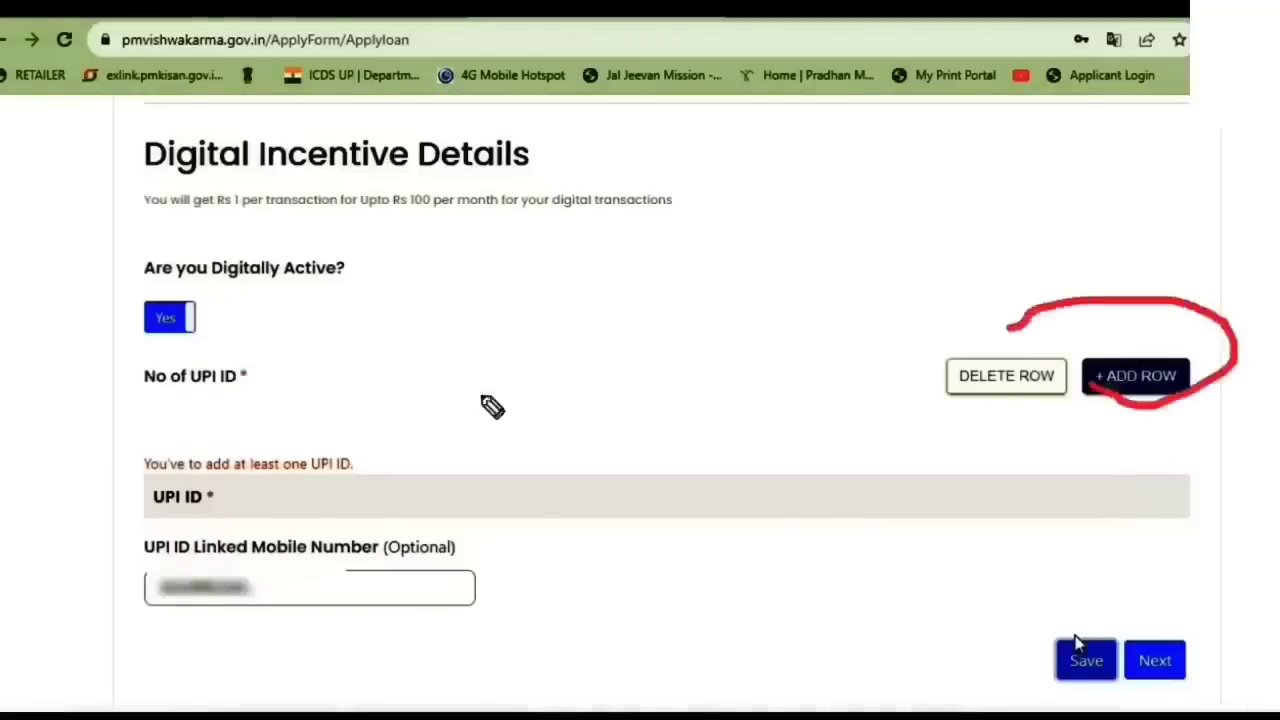
mouse_move(290, 490)
left_mouse_down()
mouse_move(486, 526)
mouse_move(420, 503)
mouse_move(249, 503)
left_mouse_up()
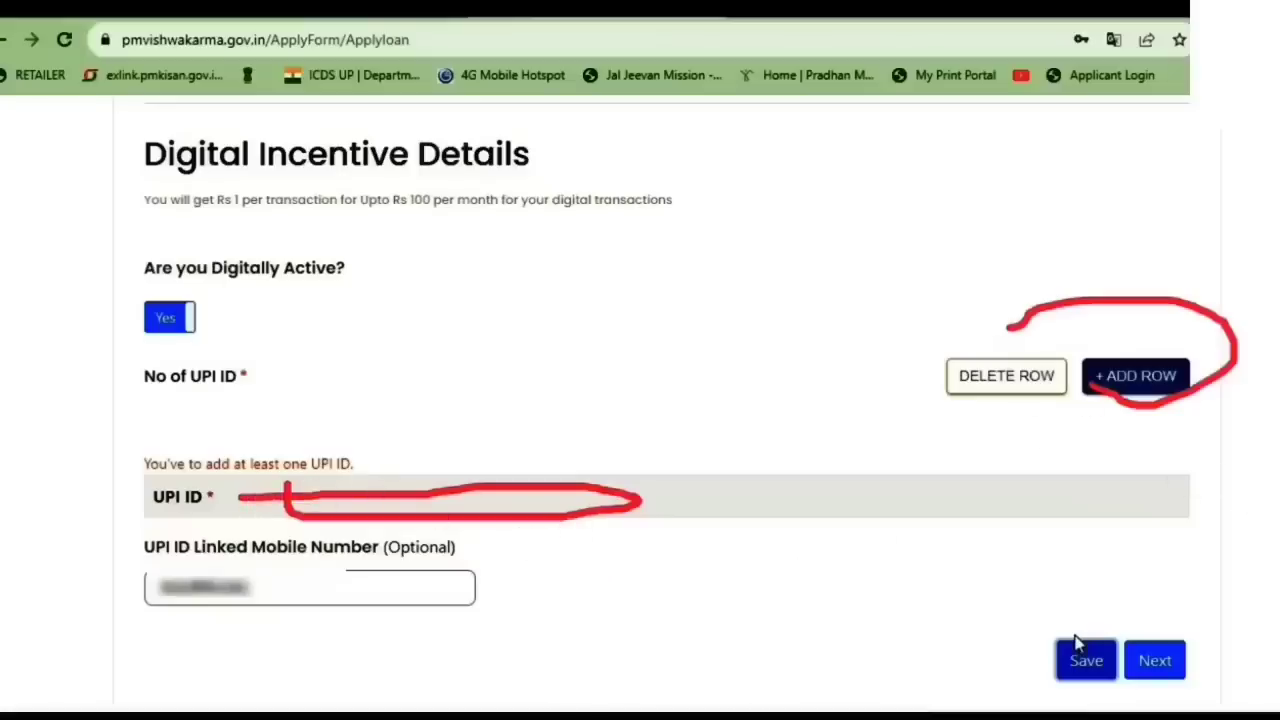
left_click(1271, 295)
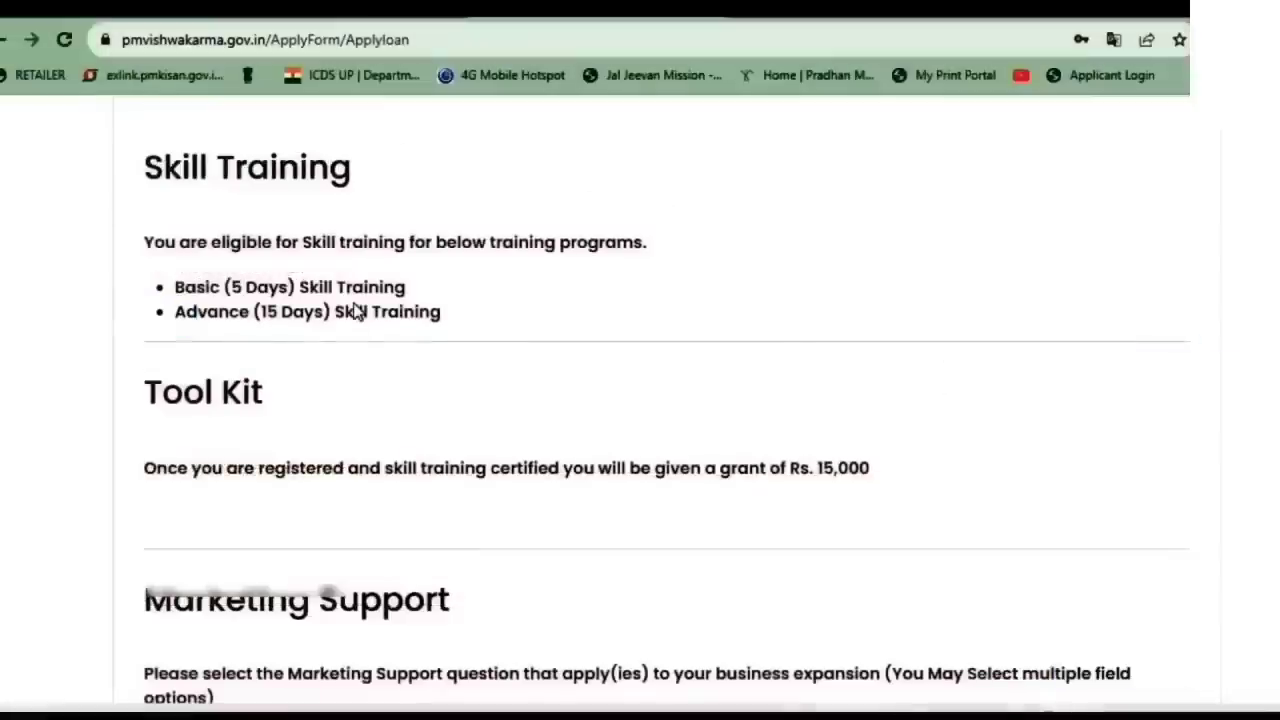
Underline the Skill Training heading and outline the training eligibility sentence below it in red.
left_click(1255, 306)
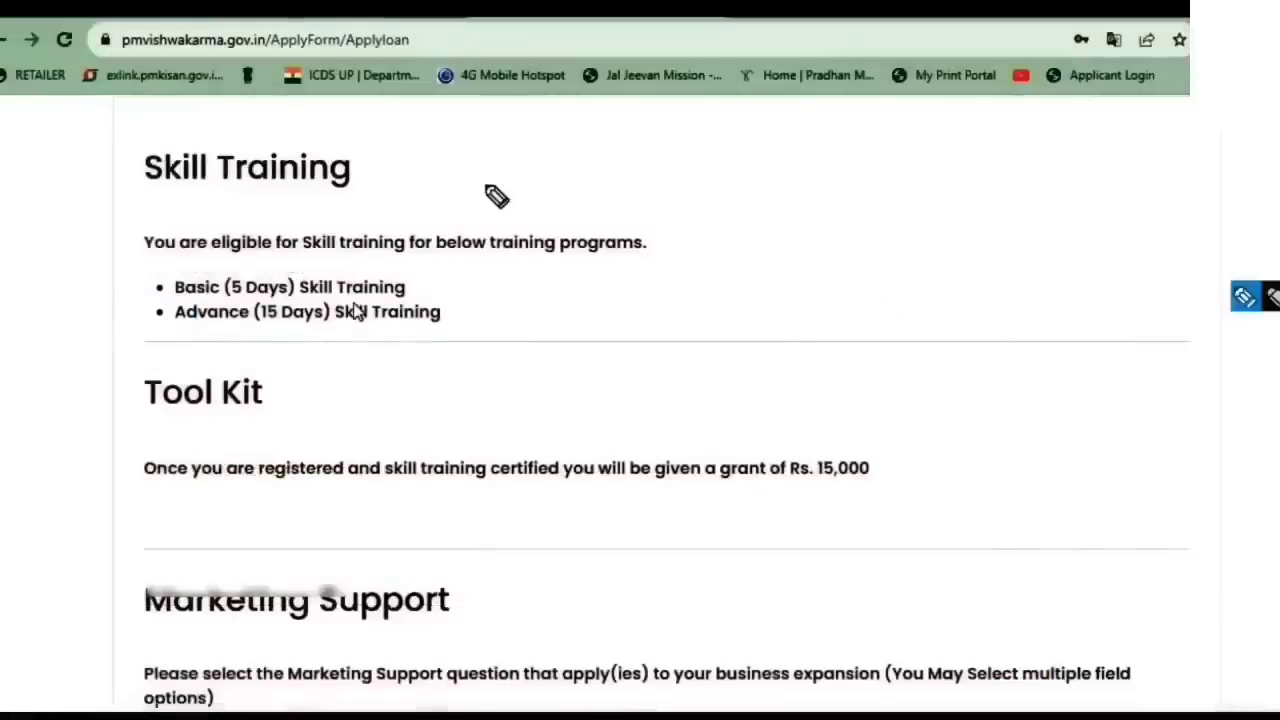
left_click_drag(112, 194, 148, 194)
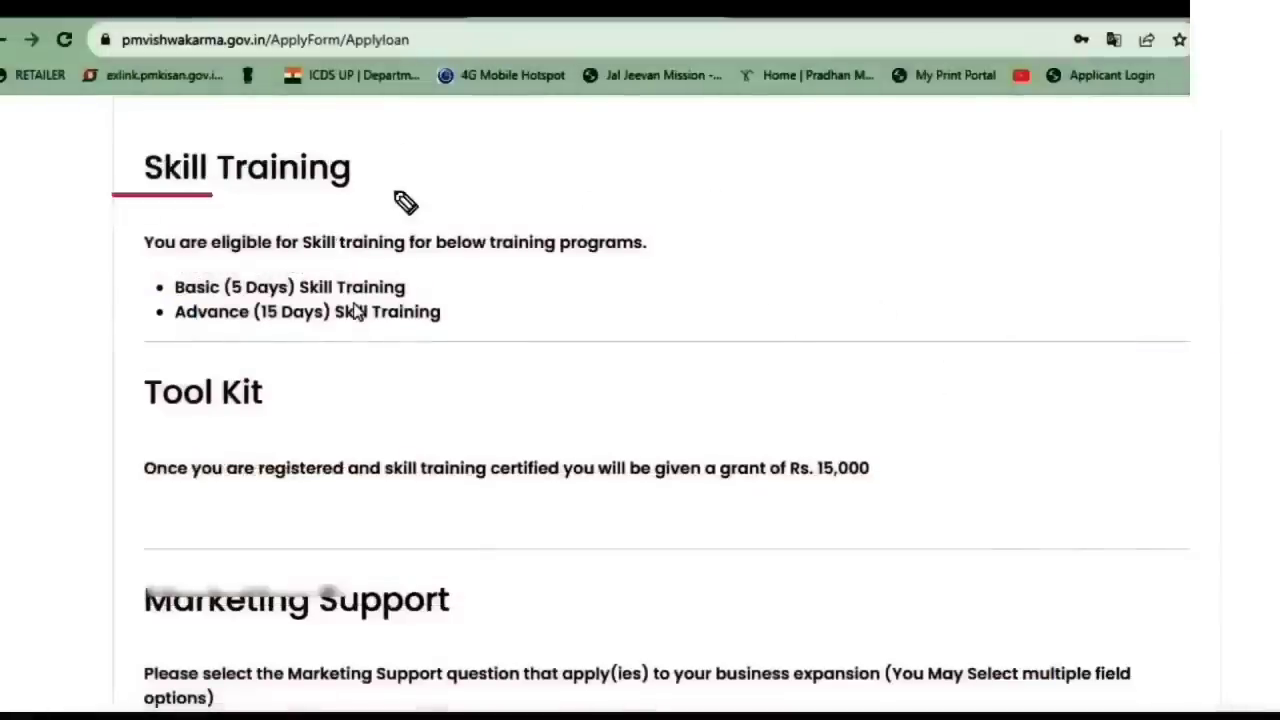
left_click_drag(362, 203, 414, 200)
left_click_drag(130, 266, 286, 266)
mouse_move(462, 278)
left_mouse_down()
mouse_move(680, 274)
mouse_move(706, 249)
mouse_move(118, 229)
mouse_move(126, 263)
left_mouse_up()
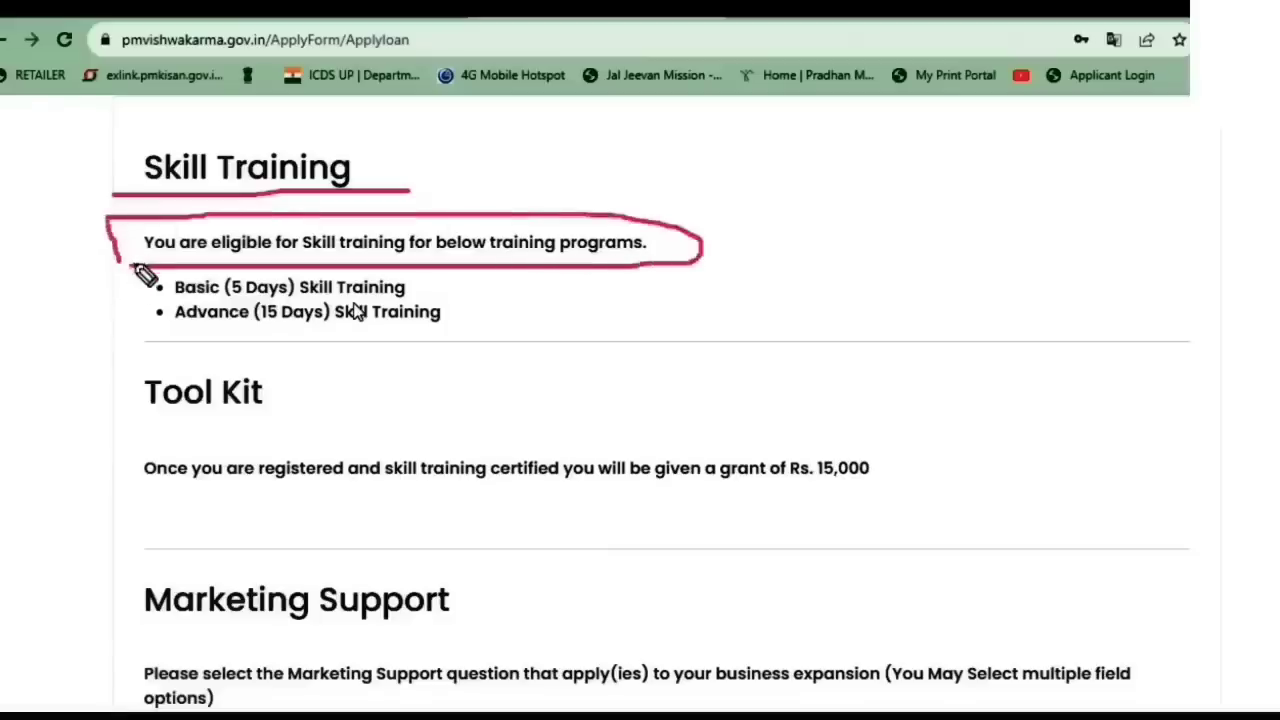
Box the Basic (5 Days) and Advance (15 Days) Skill Training entries in red.
left_click_drag(476, 265, 486, 315)
mouse_move(140, 270)
left_mouse_down()
mouse_move(131, 320)
mouse_move(166, 337)
mouse_move(549, 340)
mouse_move(540, 318)
mouse_move(529, 326)
left_mouse_up()
left_click_drag(478, 268, 488, 325)
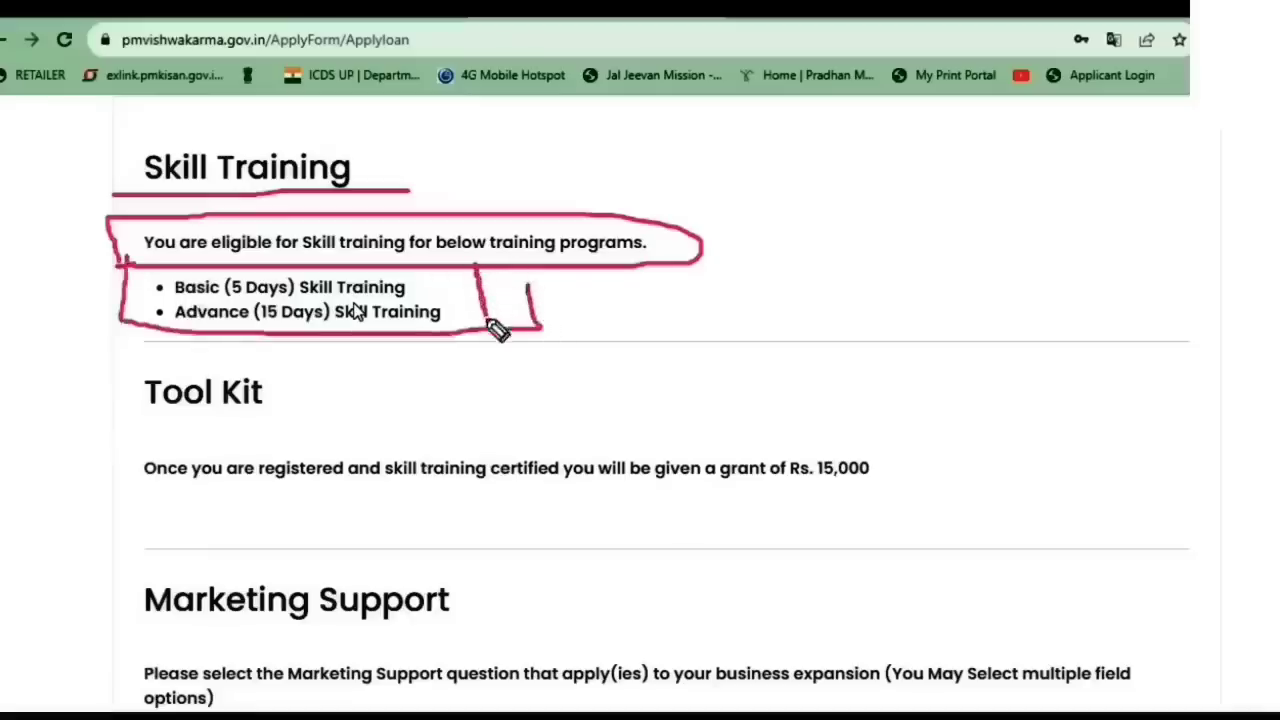
left_click_drag(527, 268, 528, 327)
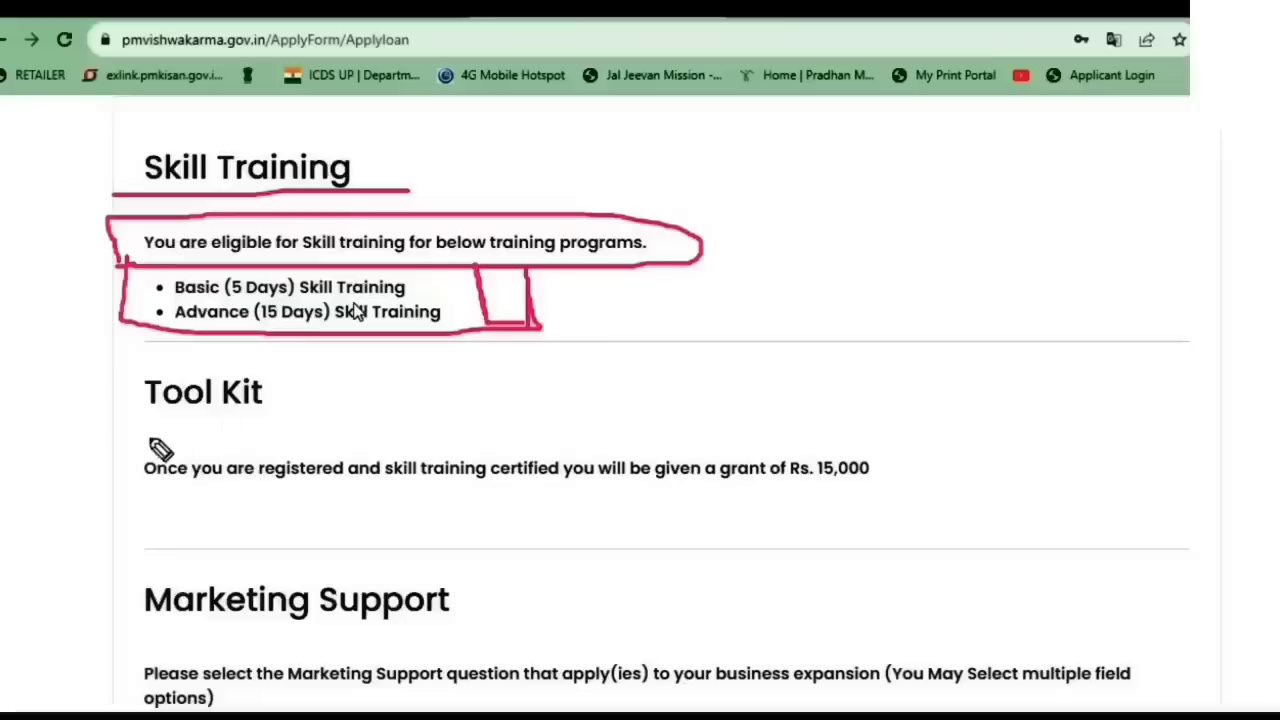
Underline the Tool Kit heading and outline the sentence about the Rs. 15,000 grant in red.
left_click_drag(148, 438, 337, 420)
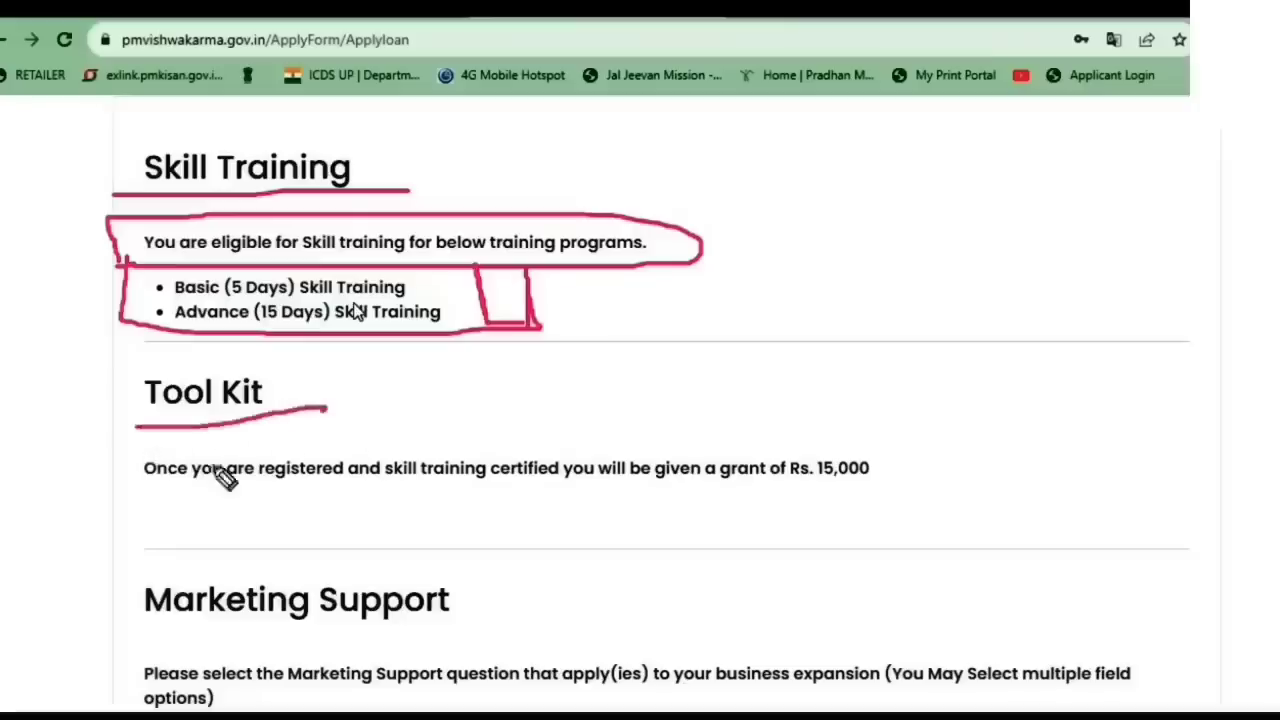
mouse_move(246, 488)
left_mouse_down()
mouse_move(400, 512)
mouse_move(803, 508)
left_mouse_up()
mouse_move(895, 533)
left_mouse_down()
mouse_move(974, 517)
mouse_move(955, 449)
mouse_move(100, 449)
mouse_move(94, 506)
mouse_move(142, 506)
left_mouse_up()
mouse_move(443, 521)
left_mouse_down()
mouse_move(951, 506)
mouse_move(963, 443)
mouse_move(939, 526)
left_mouse_up()
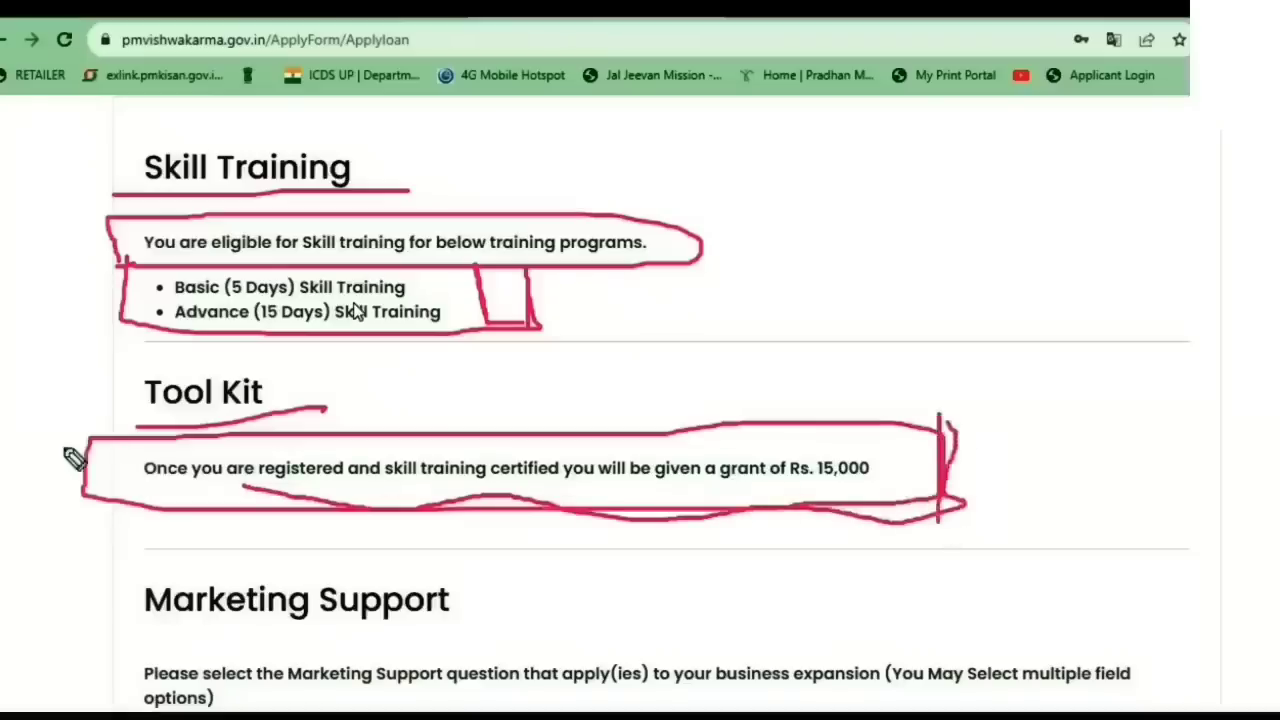
mouse_move(62, 445)
left_mouse_down()
mouse_move(966, 420)
mouse_move(958, 412)
left_mouse_up()
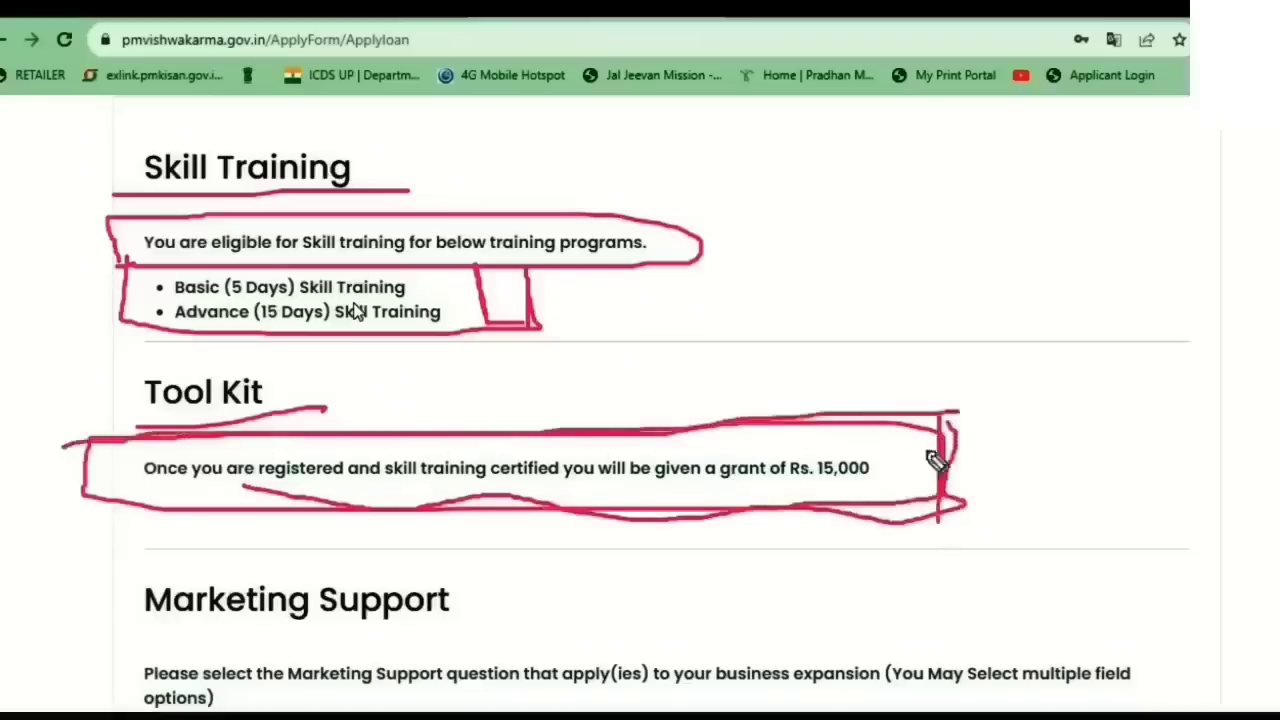
mouse_move(940, 500)
left_mouse_down()
mouse_move(603, 531)
mouse_move(145, 508)
mouse_move(80, 491)
mouse_move(79, 448)
left_mouse_up()
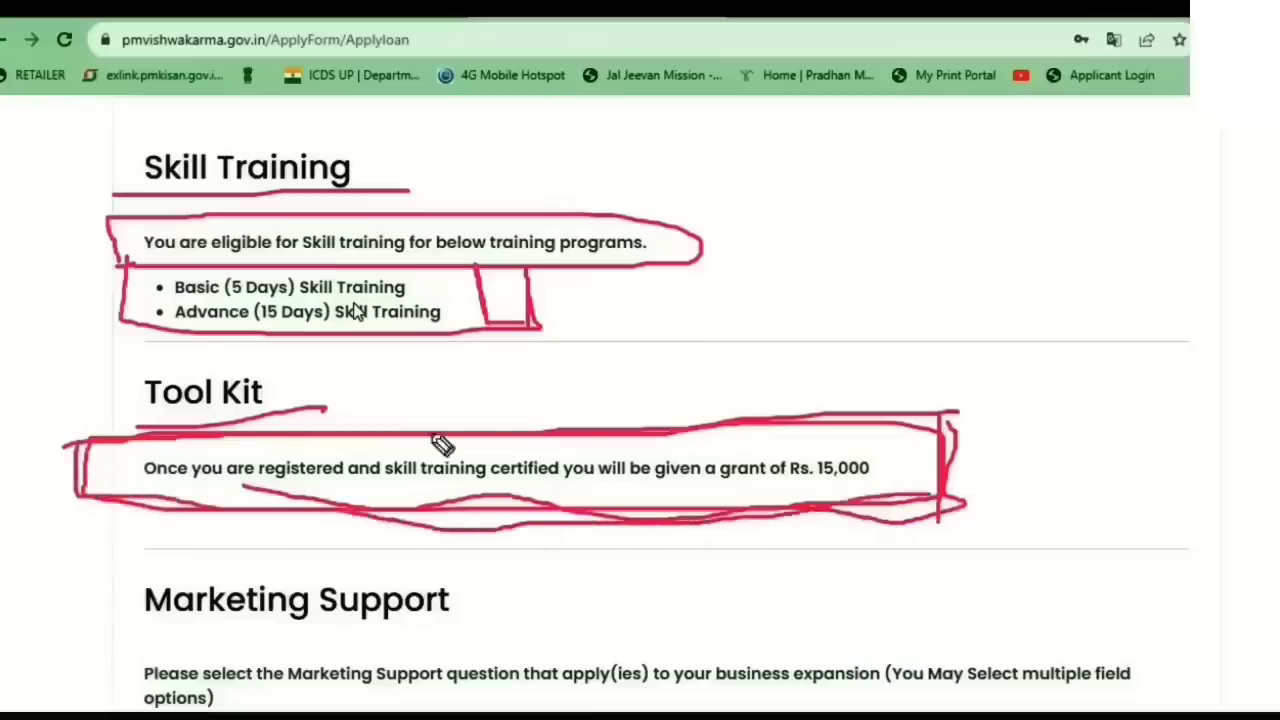
left_click_drag(958, 412, 985, 414)
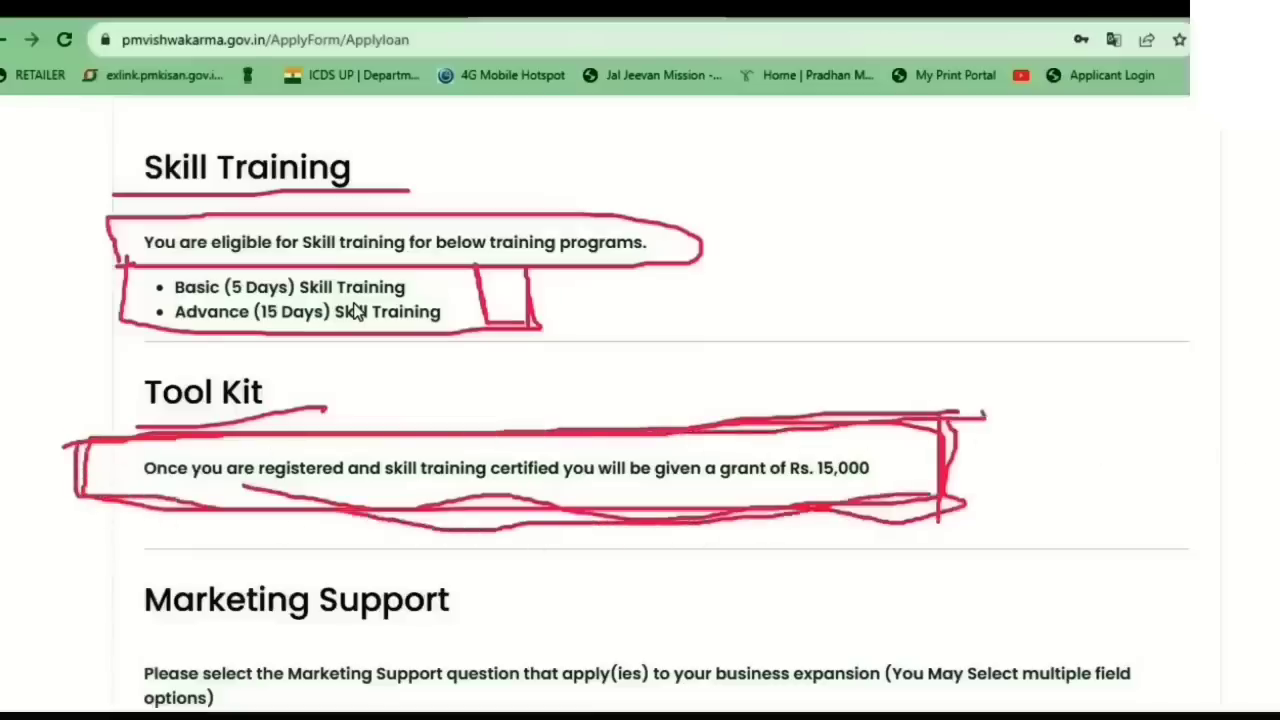
Underline the Marketing Support instruction and outline its five support options in red.
scroll(1030, 686, "down", 4)
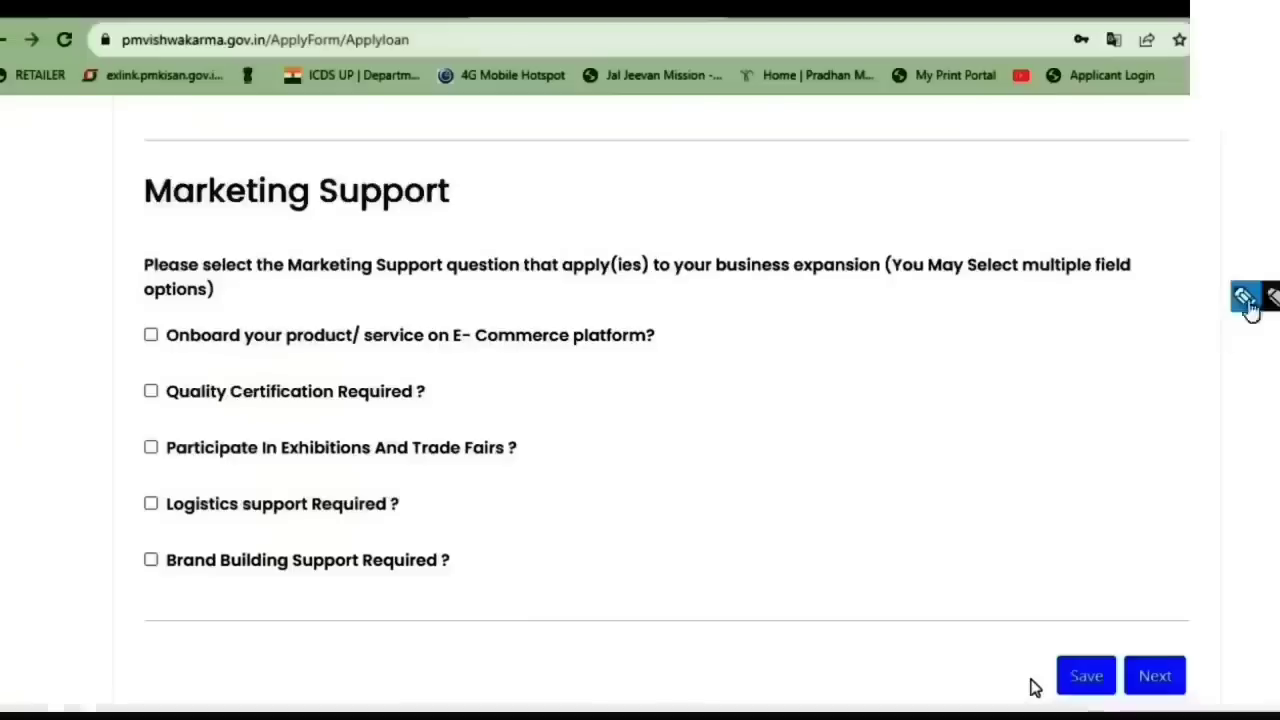
left_click_drag(133, 283, 1130, 289)
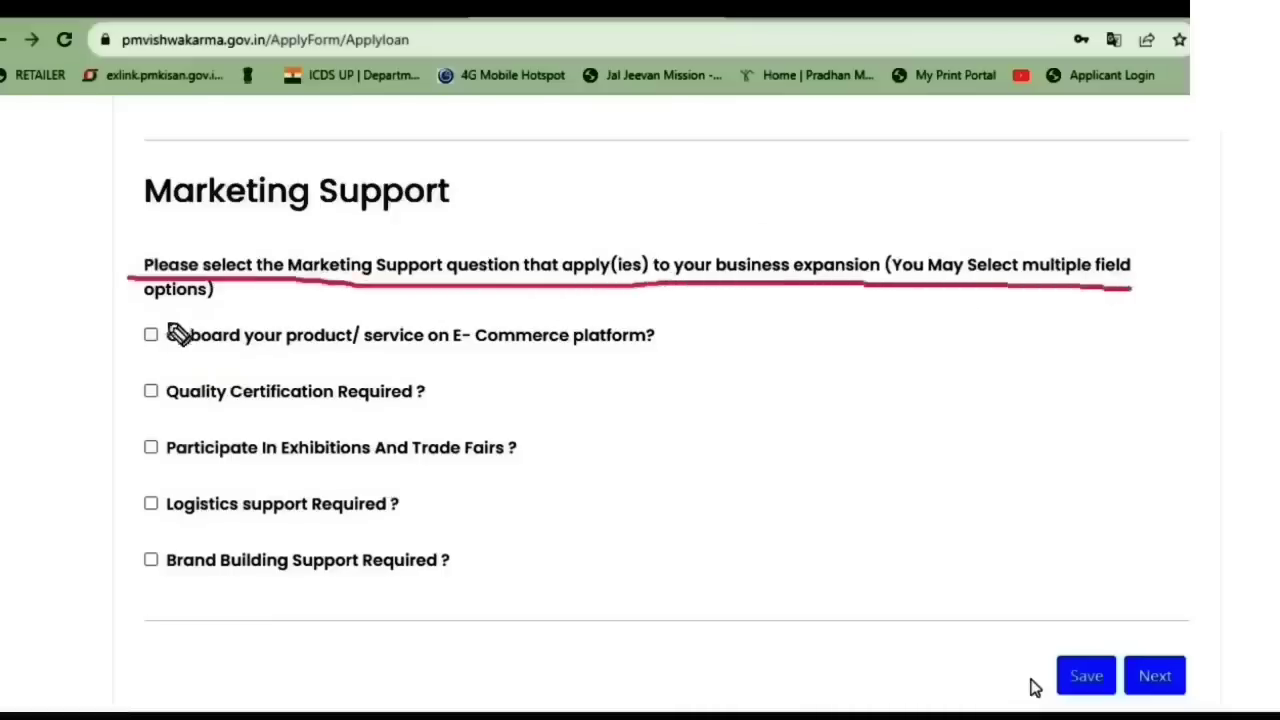
mouse_move(142, 323)
left_mouse_down()
mouse_move(149, 617)
mouse_move(657, 580)
mouse_move(780, 385)
left_mouse_up()
left_click_drag(790, 318, 785, 288)
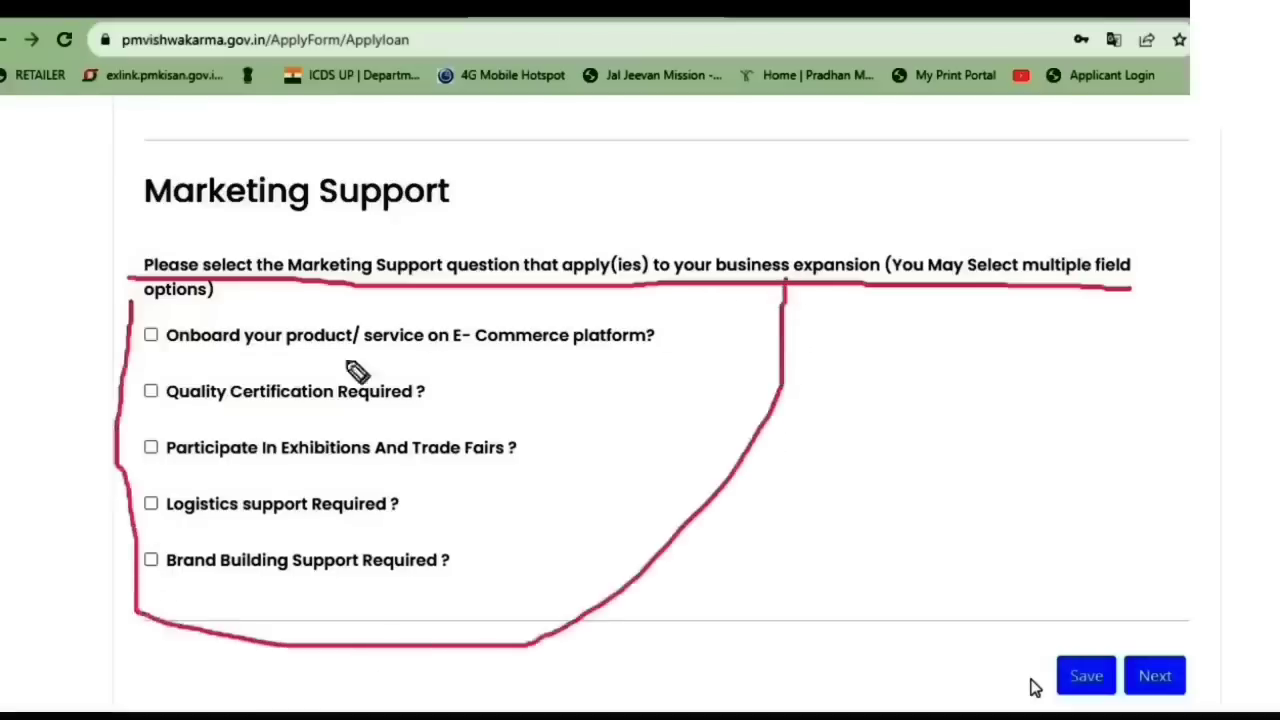
Draw a red tick at each of the five Marketing Support options, clear the marks and return to the normal pointer.
left_click_drag(153, 335, 273, 299)
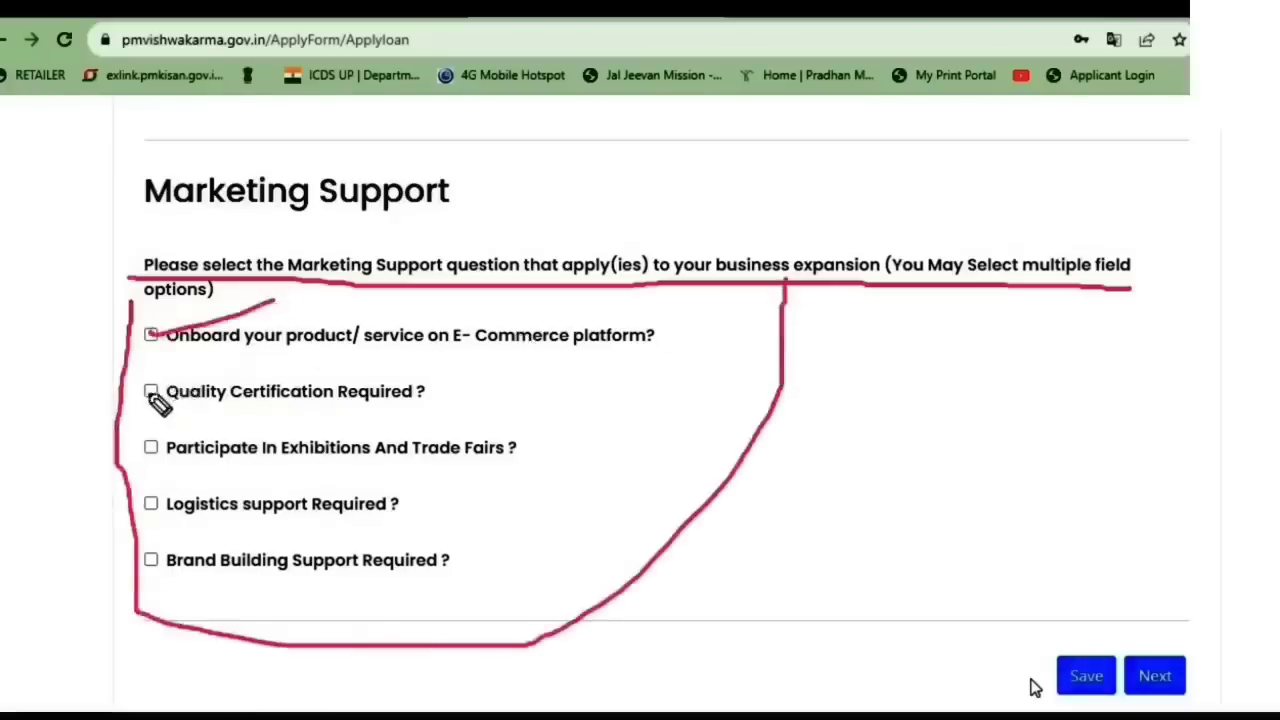
left_click_drag(147, 401, 268, 374)
left_click_drag(148, 448, 281, 410)
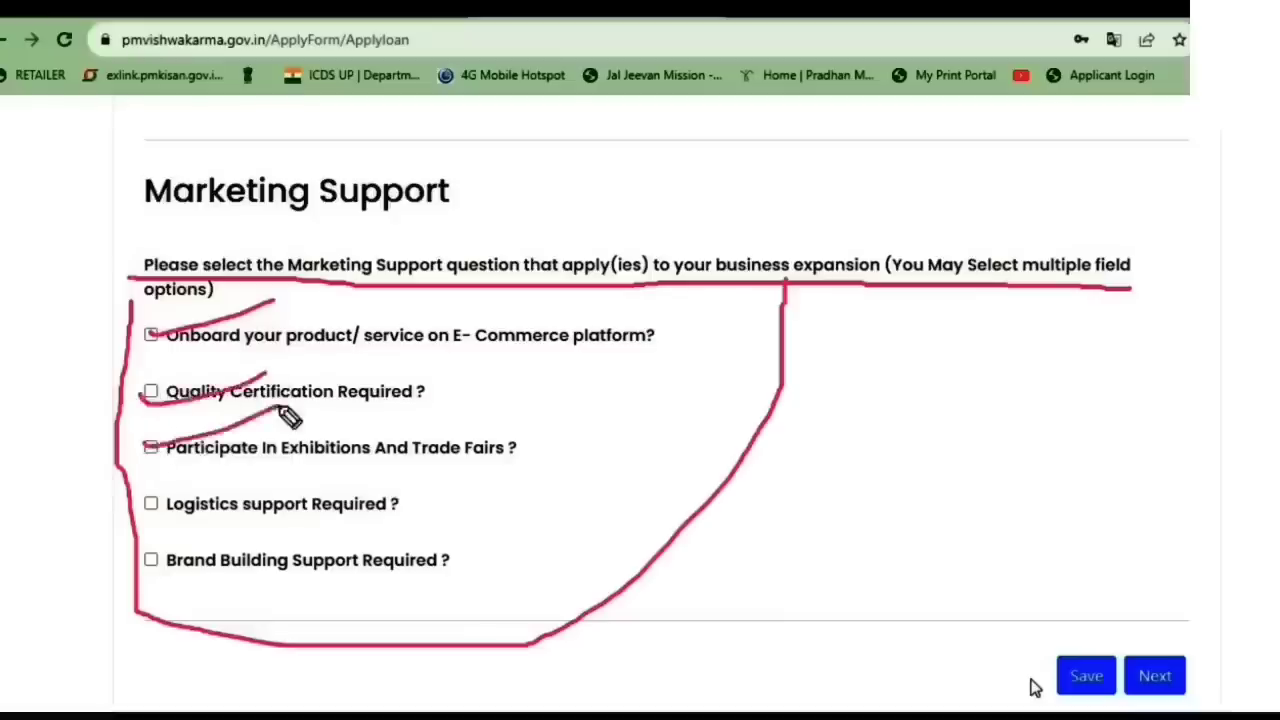
left_click_drag(150, 510, 270, 462)
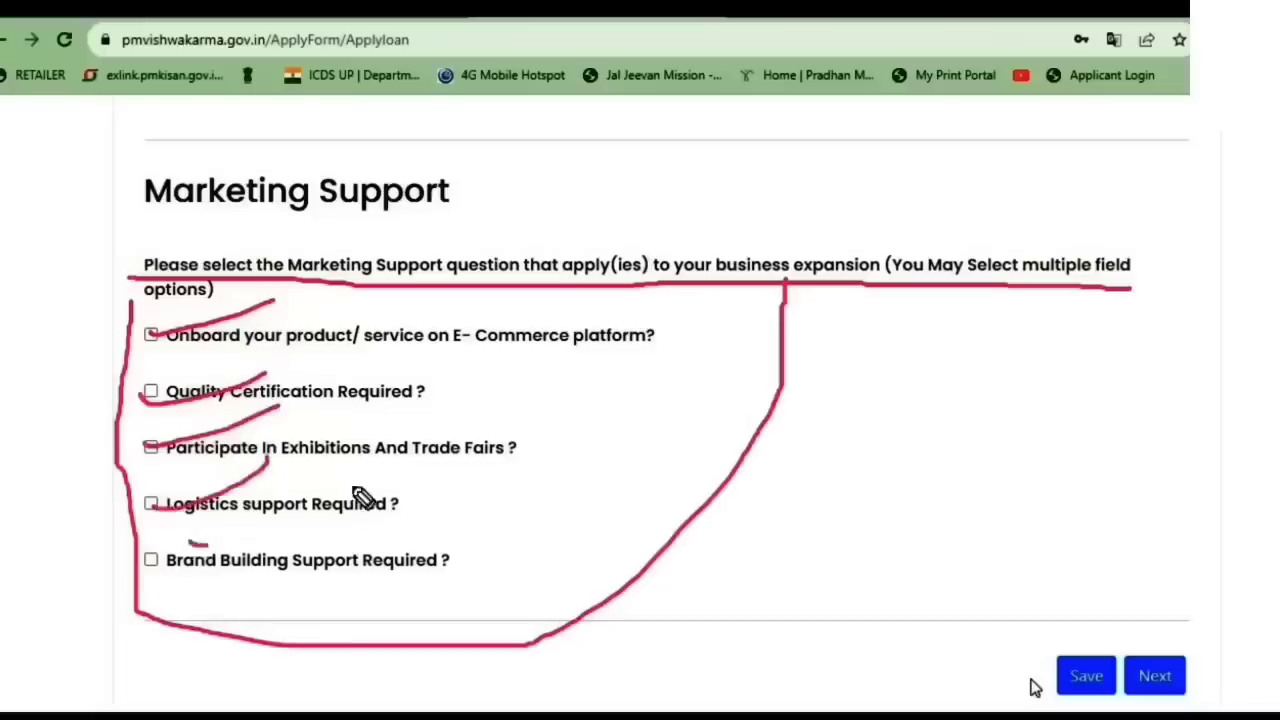
left_click_drag(190, 542, 353, 490)
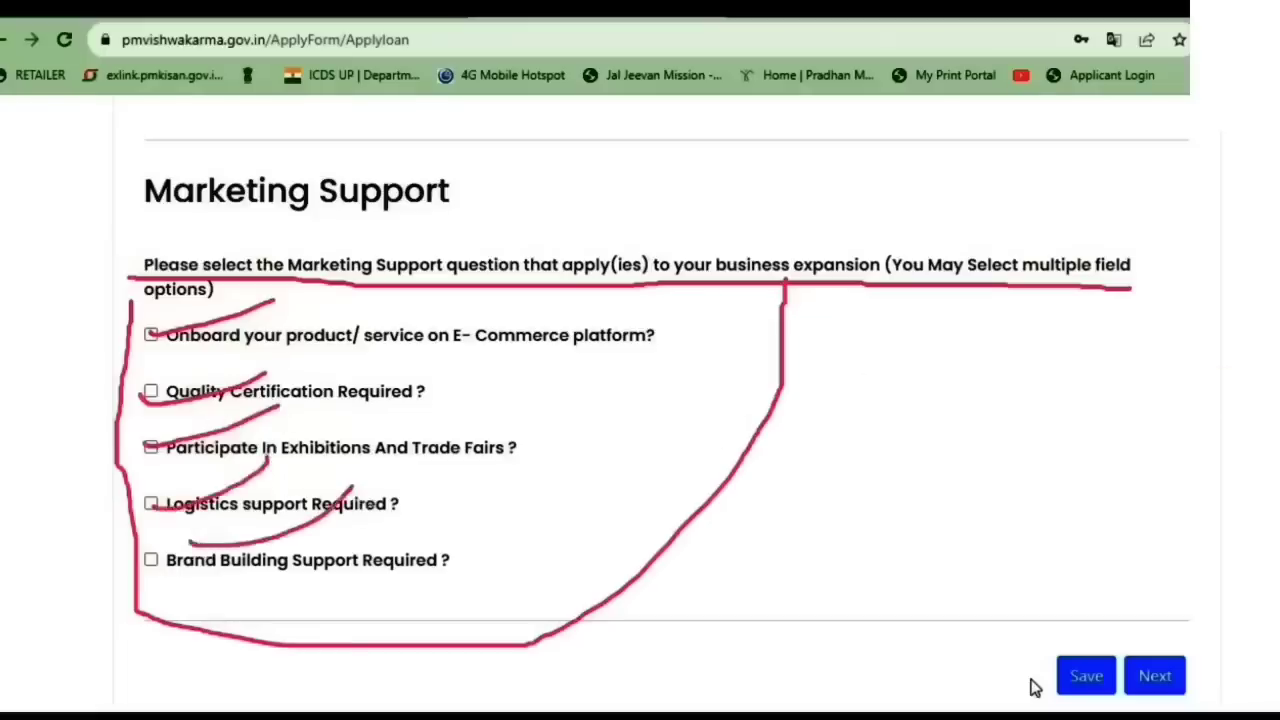
left_click(1272, 464)
left_click(1271, 236)
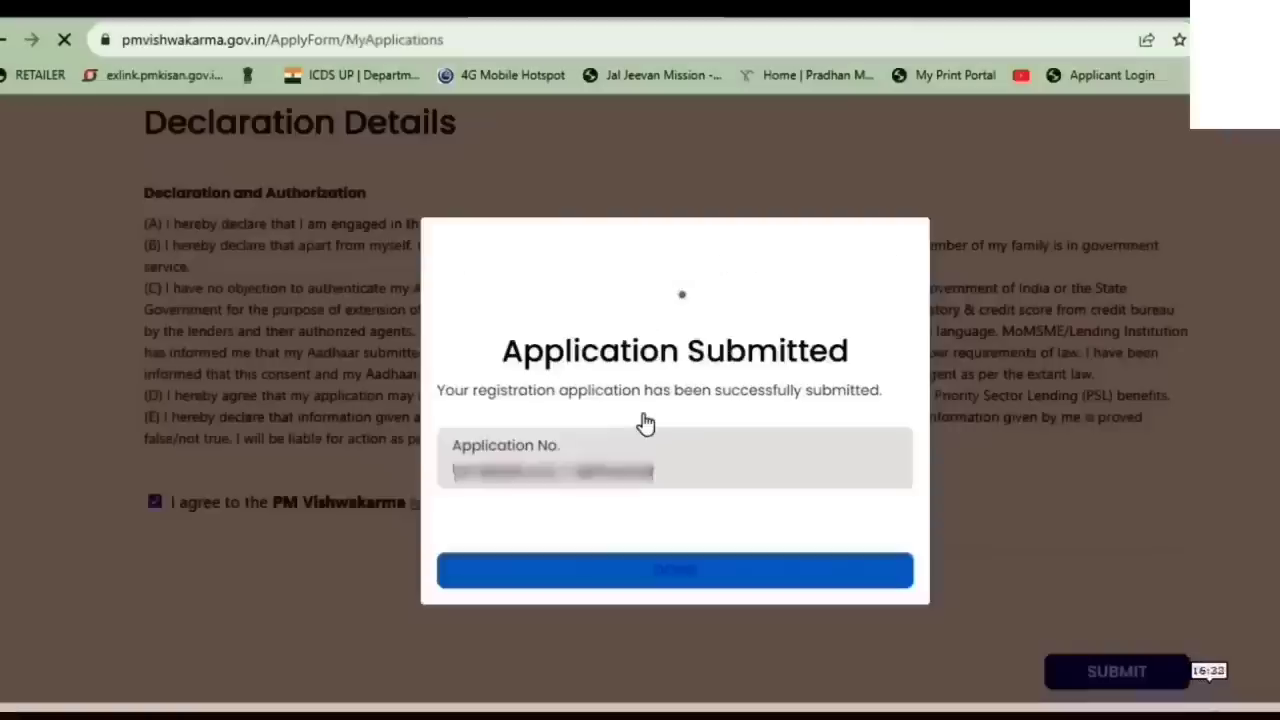
Circle the Application Submitted message and box the button below the application number in red, clear the marks and return to the normal pointer.
left_click(1277, 297)
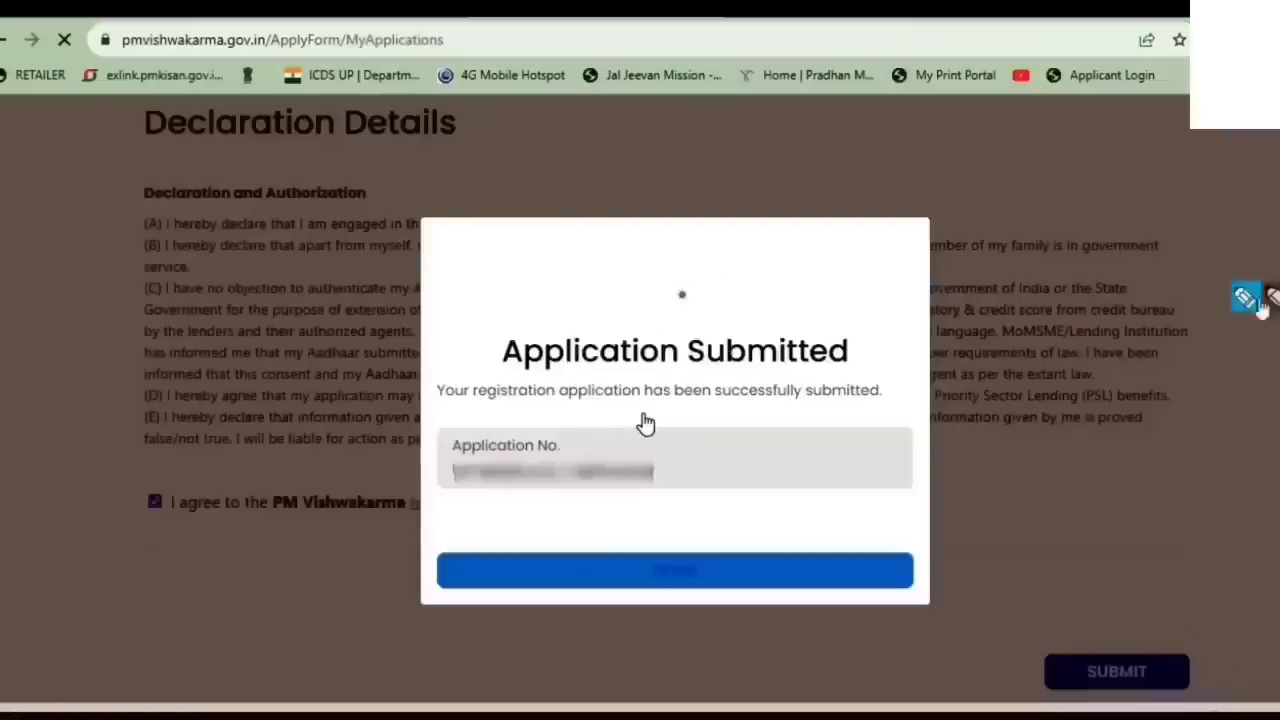
mouse_move(450, 415)
left_mouse_down()
mouse_move(940, 410)
mouse_move(530, 320)
mouse_move(440, 360)
mouse_move(486, 423)
left_mouse_up()
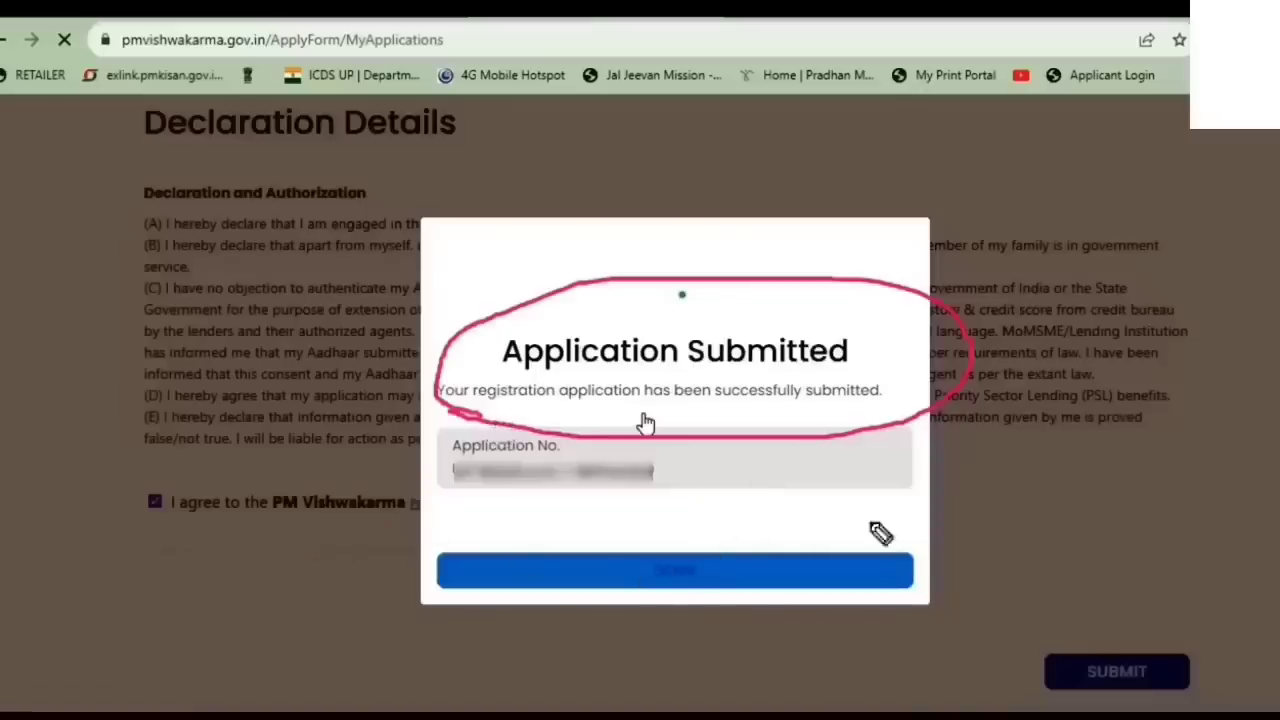
left_click_drag(385, 521, 945, 598)
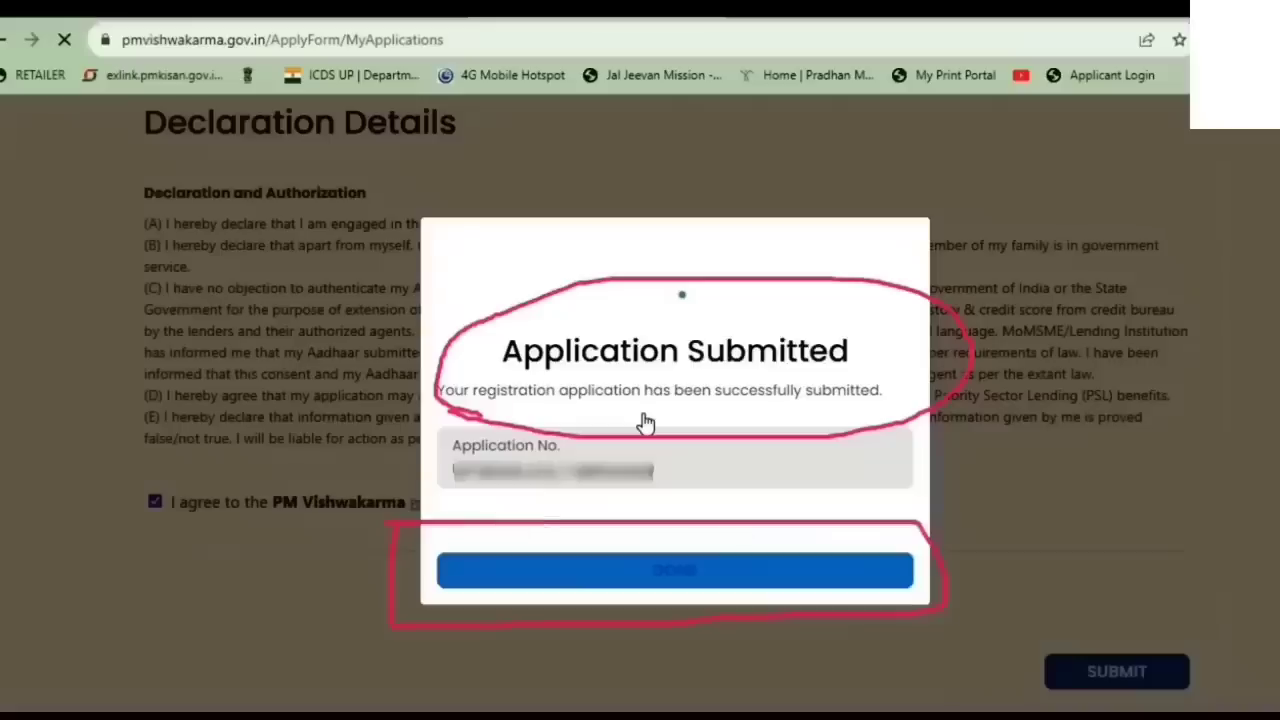
left_click(1272, 358)
left_click(1272, 236)
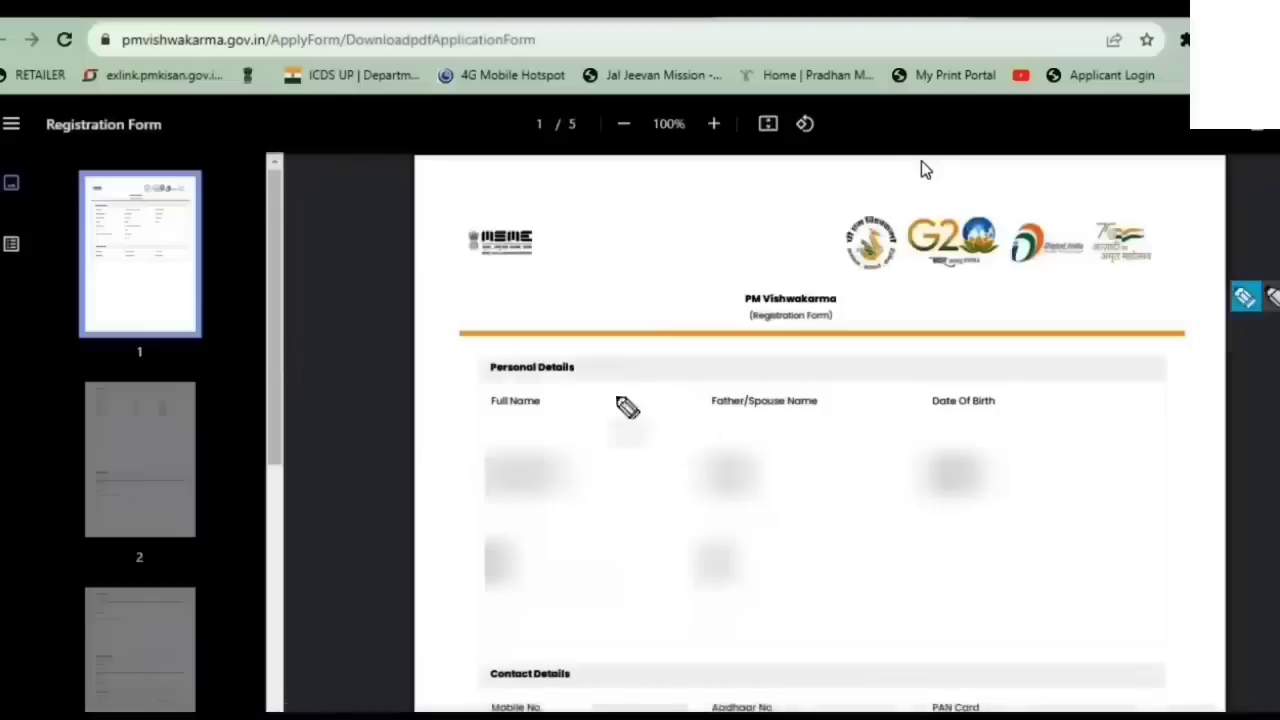
Outline the logo and PM Vishwakarma title header of the Registration Form PDF in red.
mouse_move(438, 190)
left_mouse_down()
mouse_move(443, 271)
mouse_move(634, 317)
mouse_move(1155, 335)
mouse_move(1215, 210)
mouse_move(437, 217)
left_mouse_up()
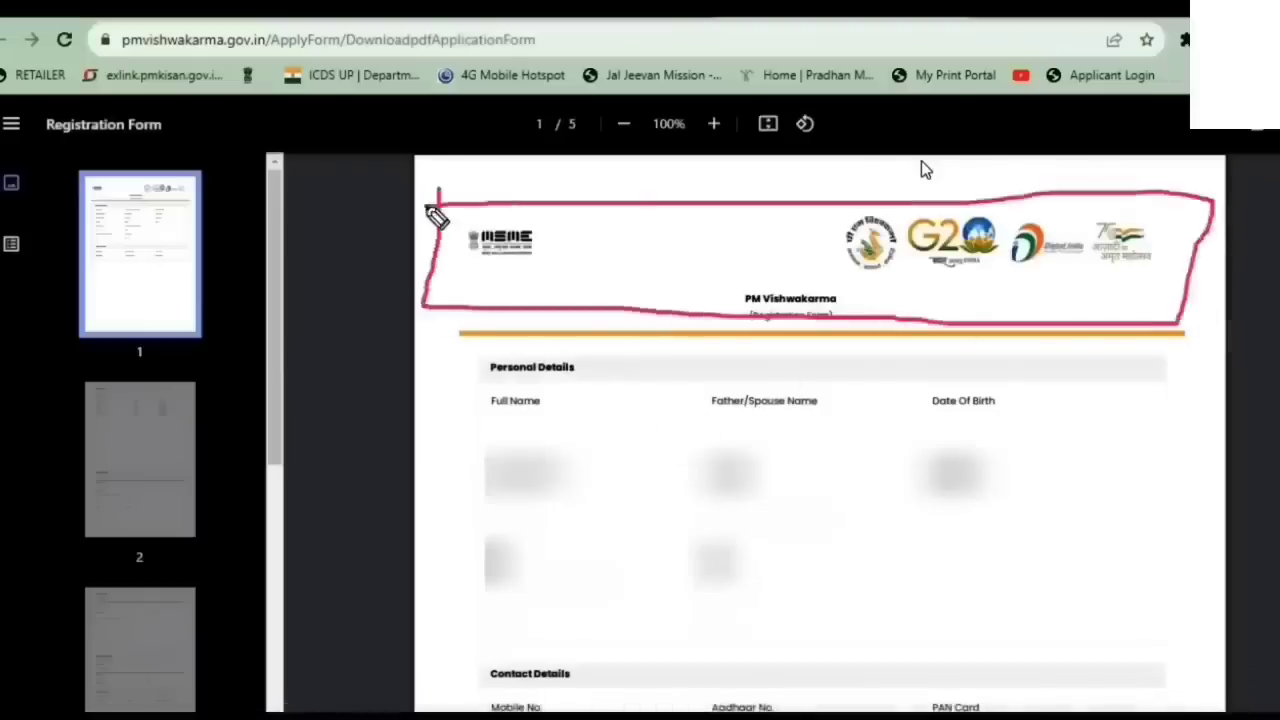